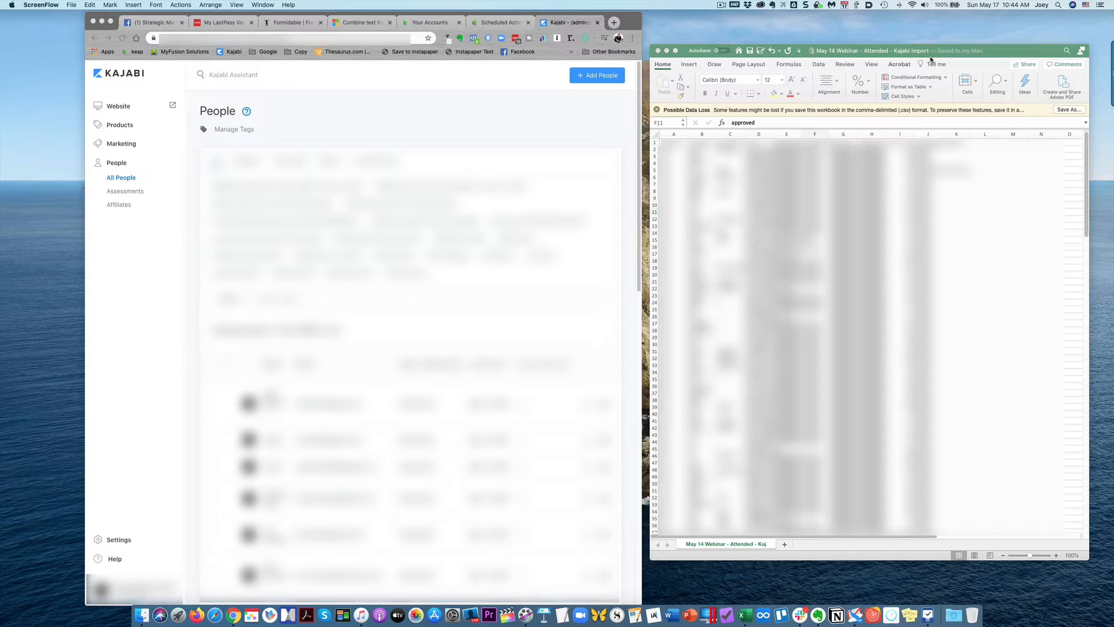
- Delete columns E through L from the webinar attendee worksheet
click(990, 53)
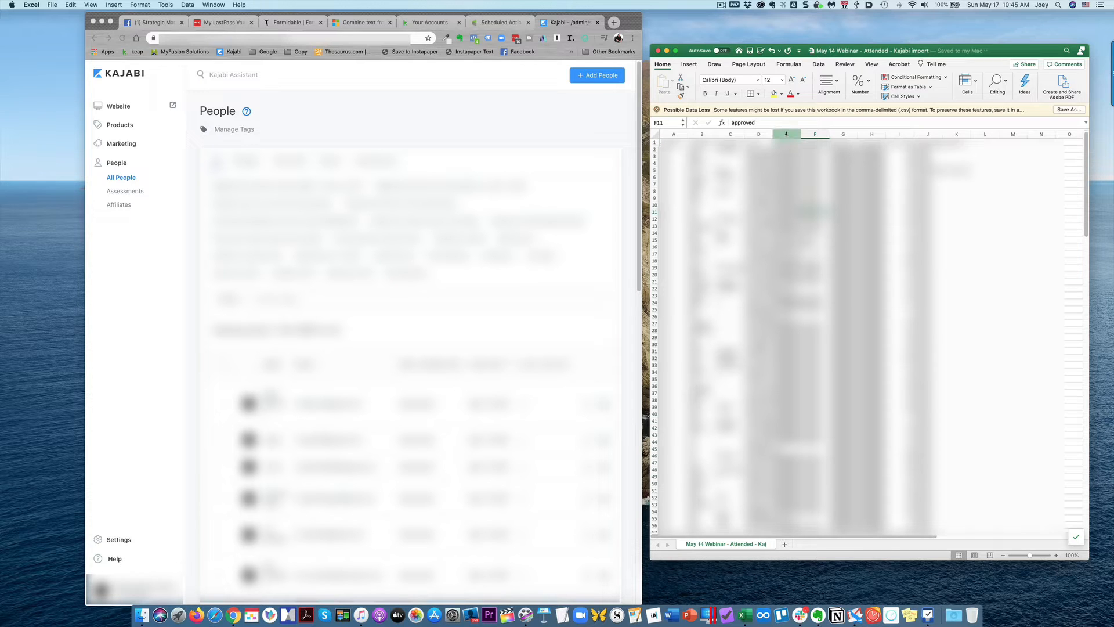
drag(787, 133, 981, 134)
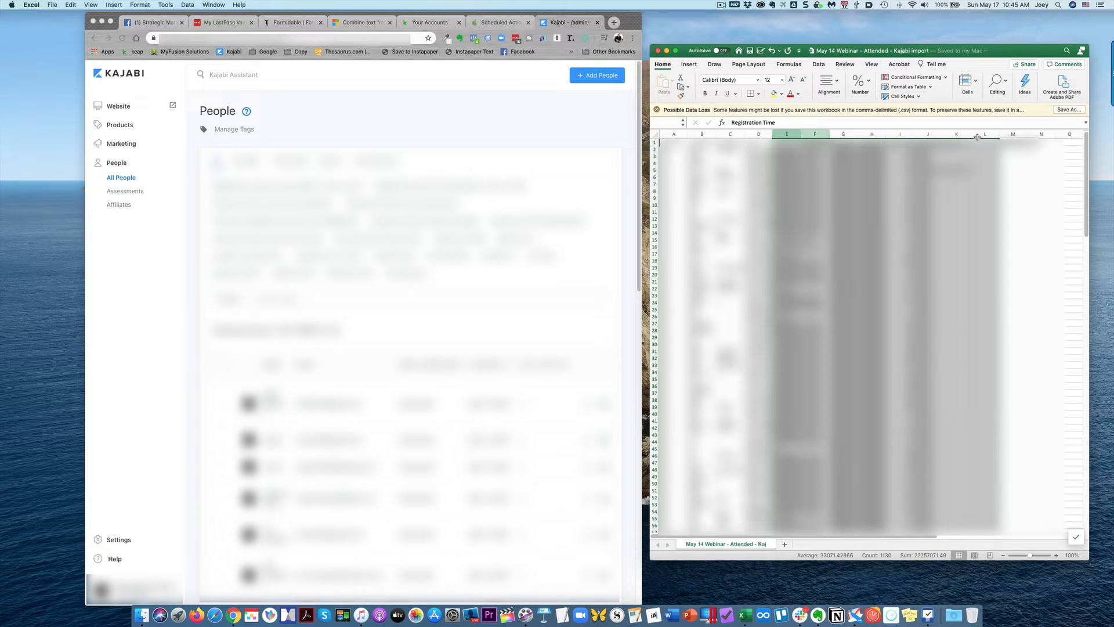
right_click(868, 210)
click(900, 265)
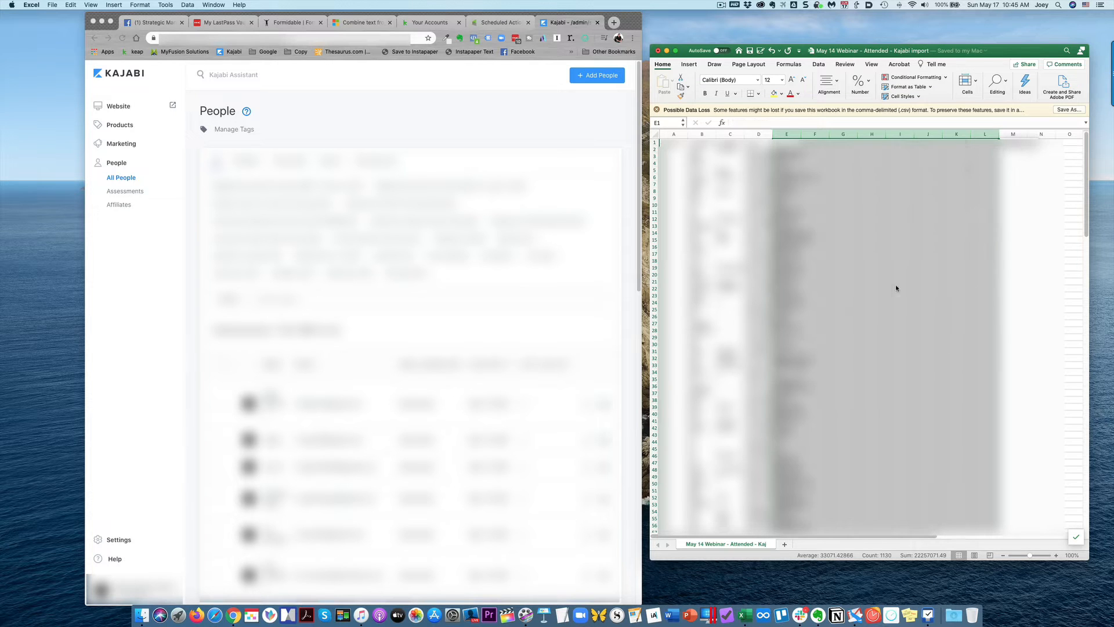
- Widen columns B, C and D so the first names, last names and emails fit
mouse_move(773, 134)
mouse_down()
mouse_move(784, 139)
mouse_move(755, 134)
mouse_move(783, 134)
mouse_up()
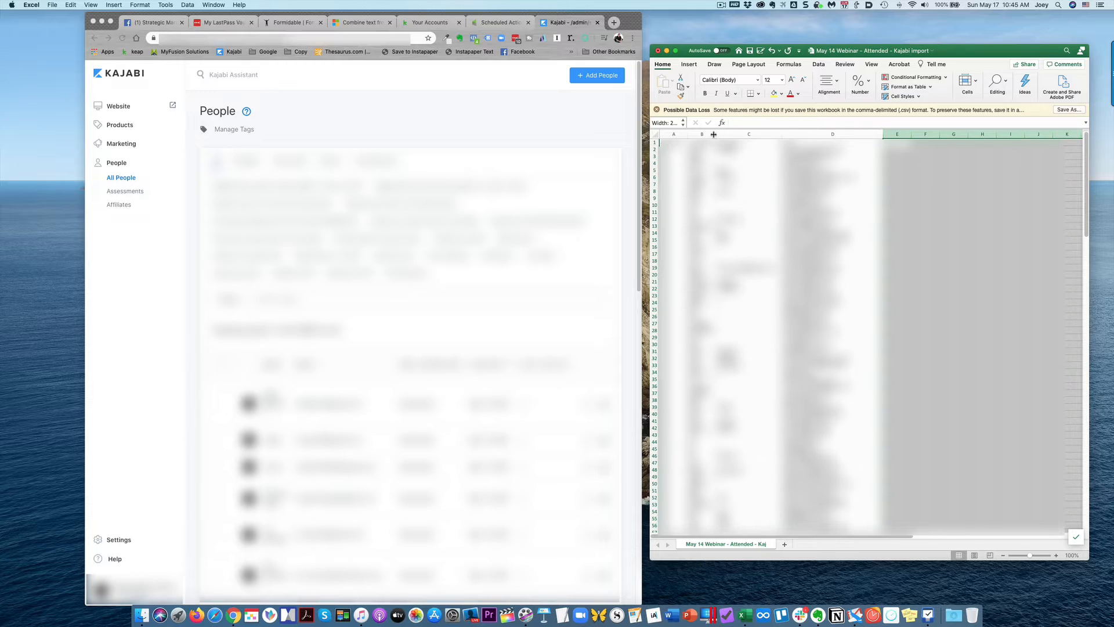
drag(714, 134, 749, 134)
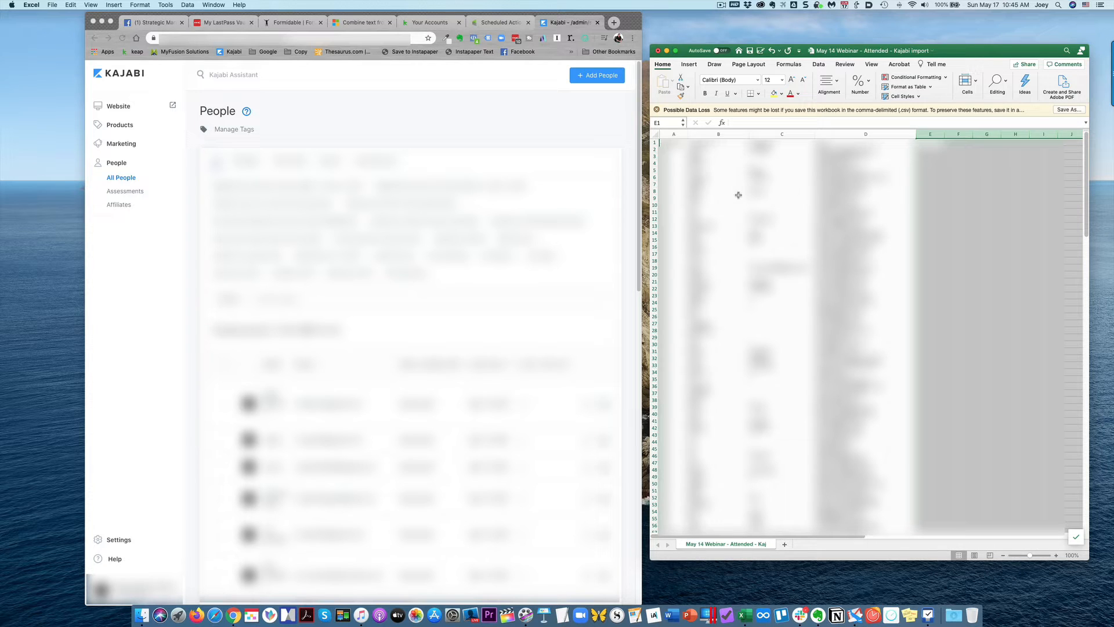
drag(703, 143, 844, 233)
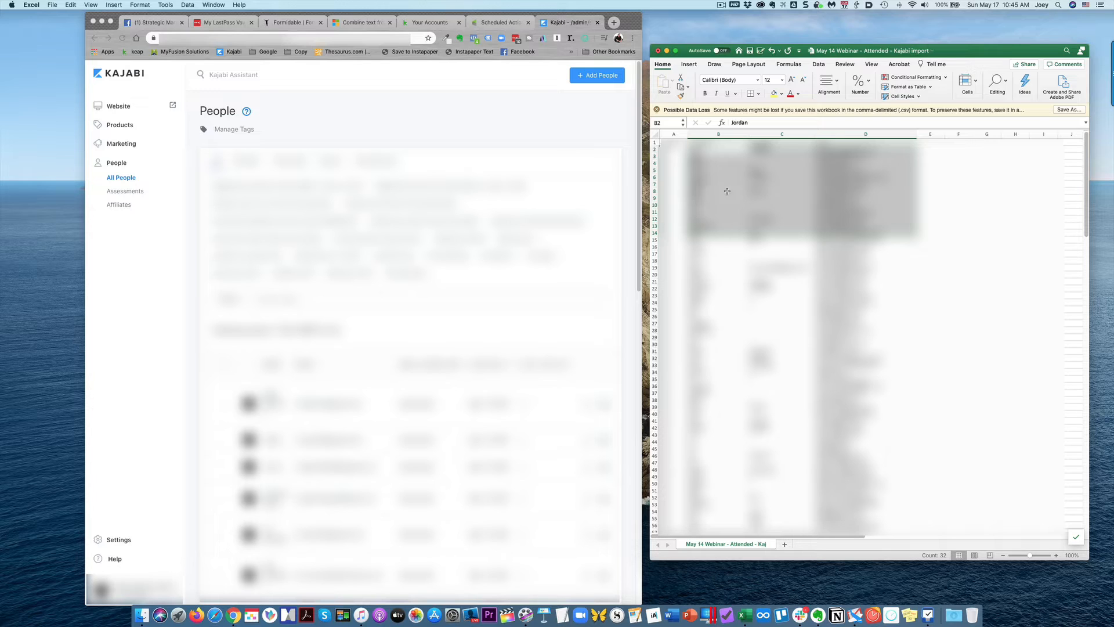
click(729, 168)
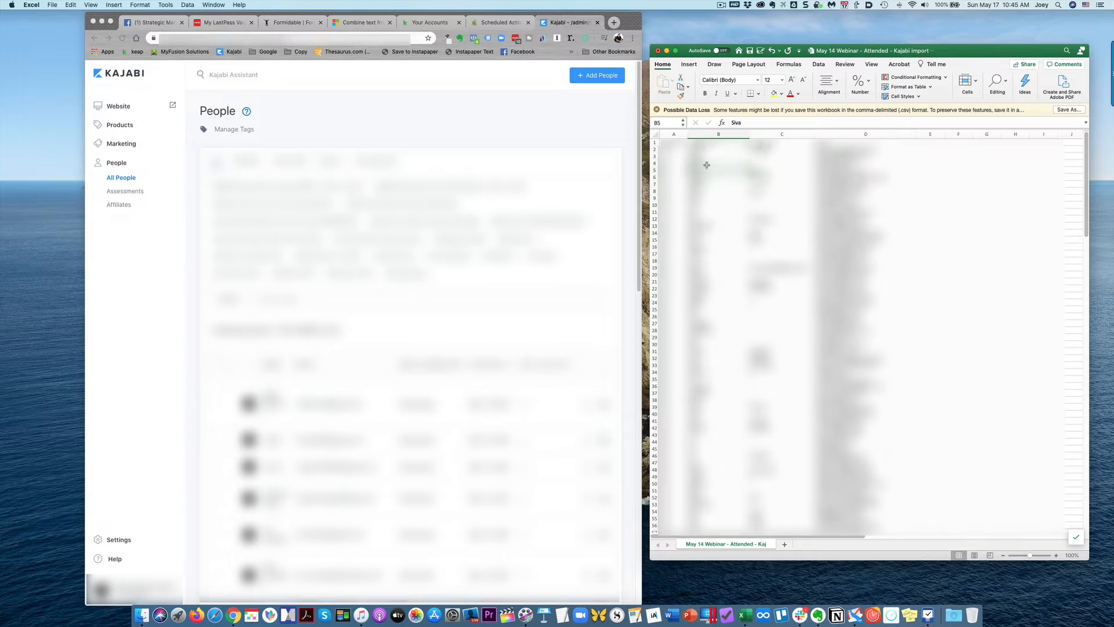
- Insert a blank column before the First Name column and widen the new column B
click(707, 135)
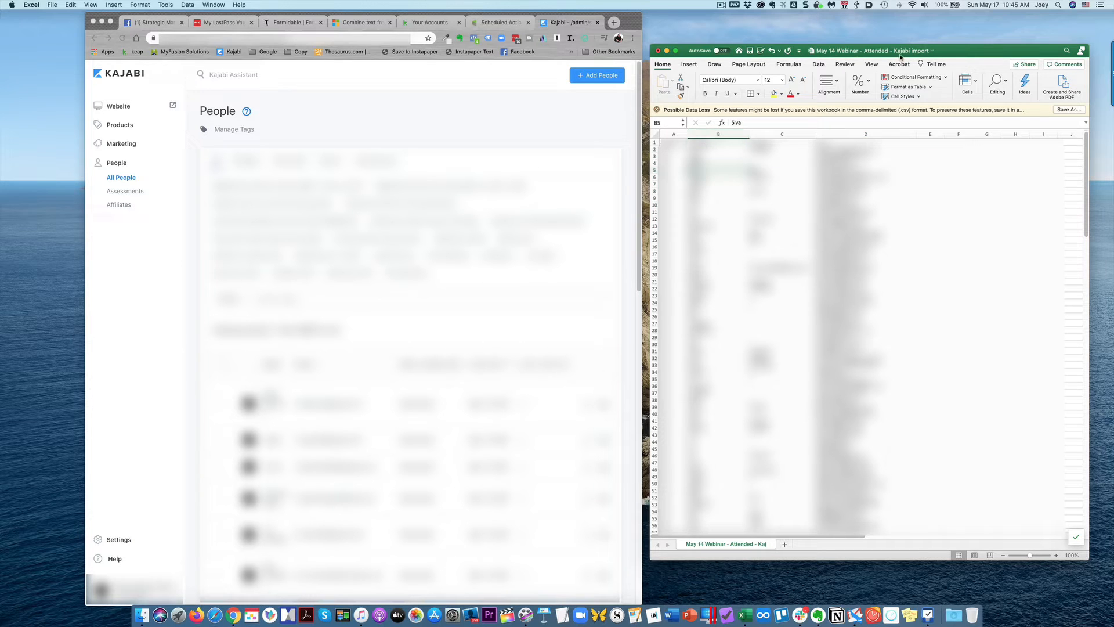
click(713, 135)
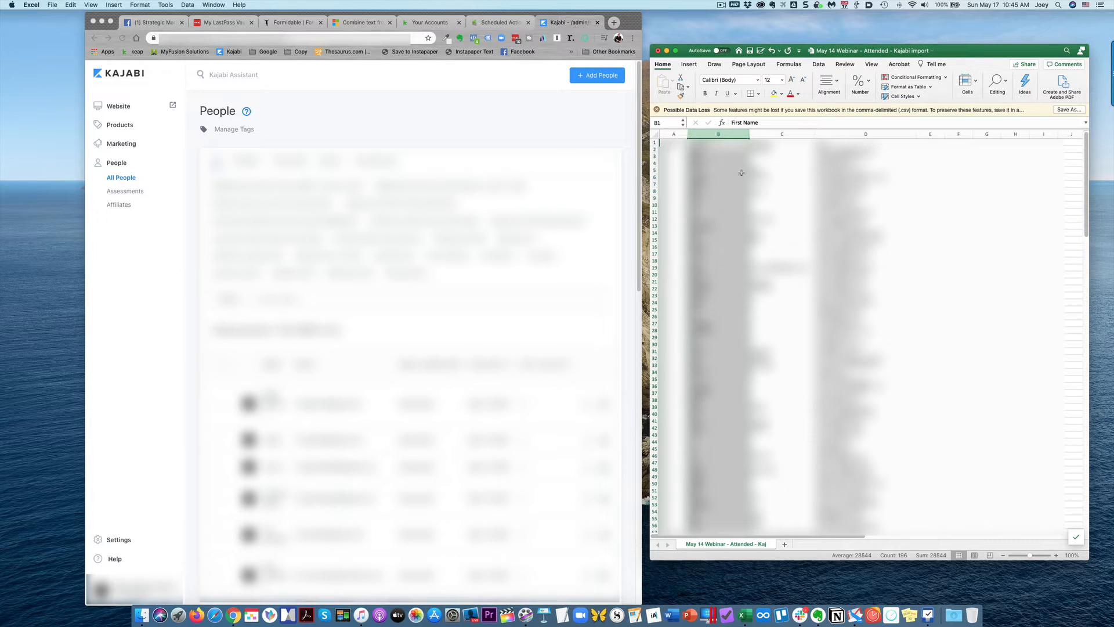
right_click(706, 134)
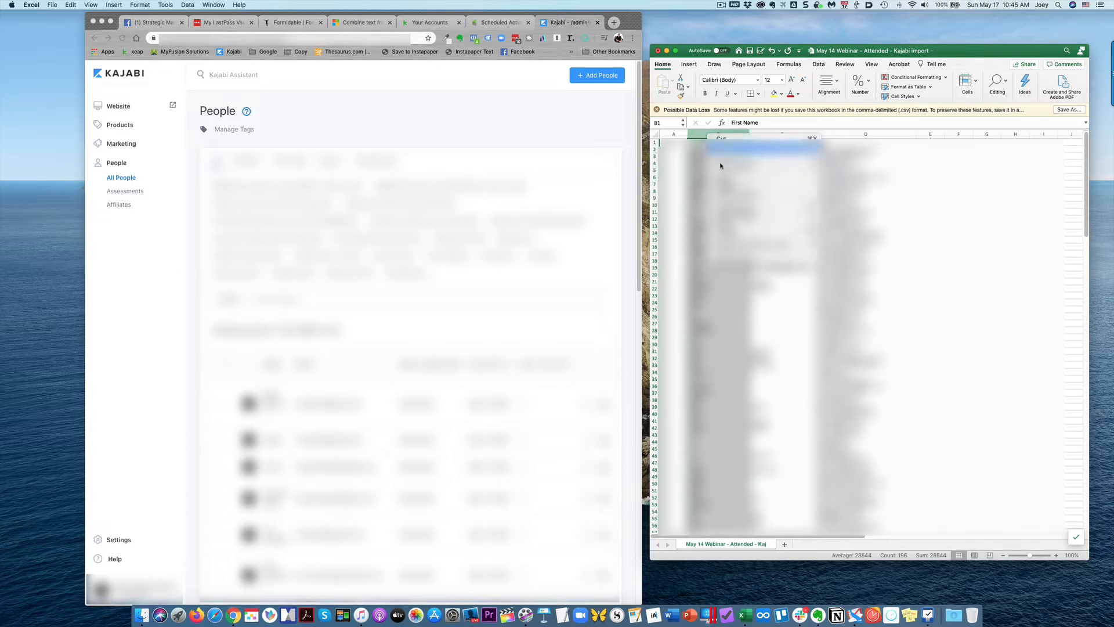
click(744, 196)
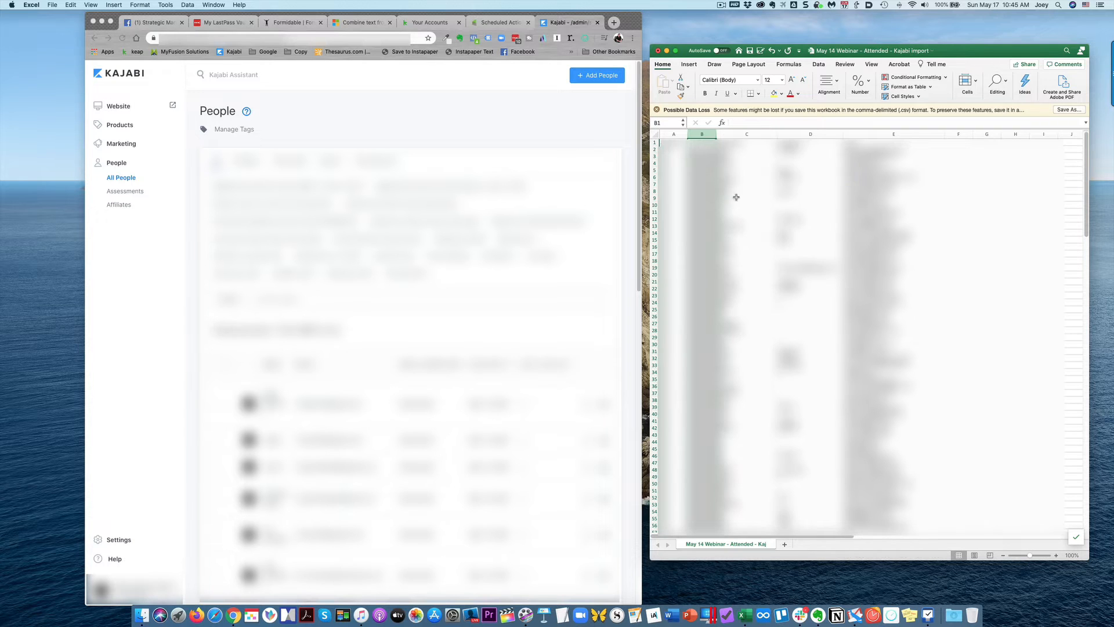
click(698, 148)
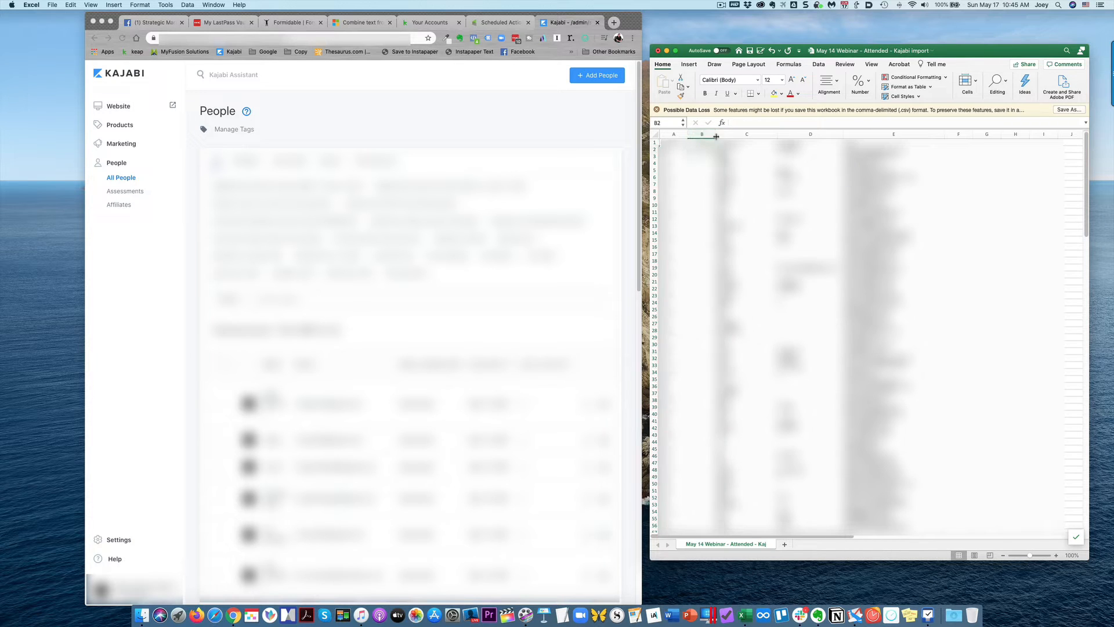
drag(716, 137, 749, 136)
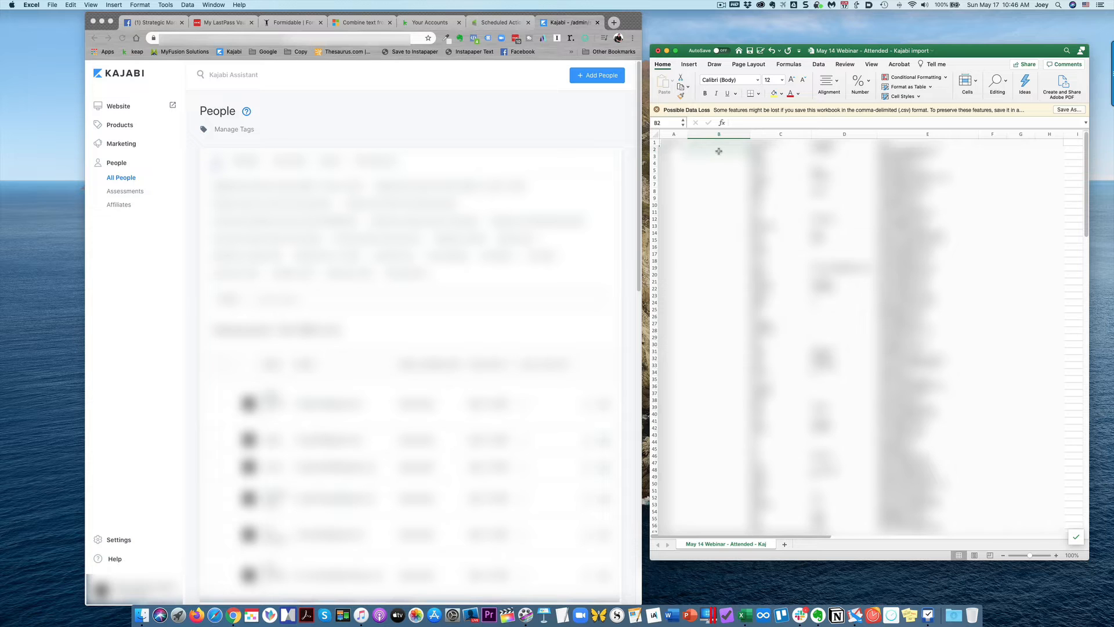
- Enter the formula =C2&" "&D2&","&E2 in cell B2 to combine first name, last name and email
click(742, 123)
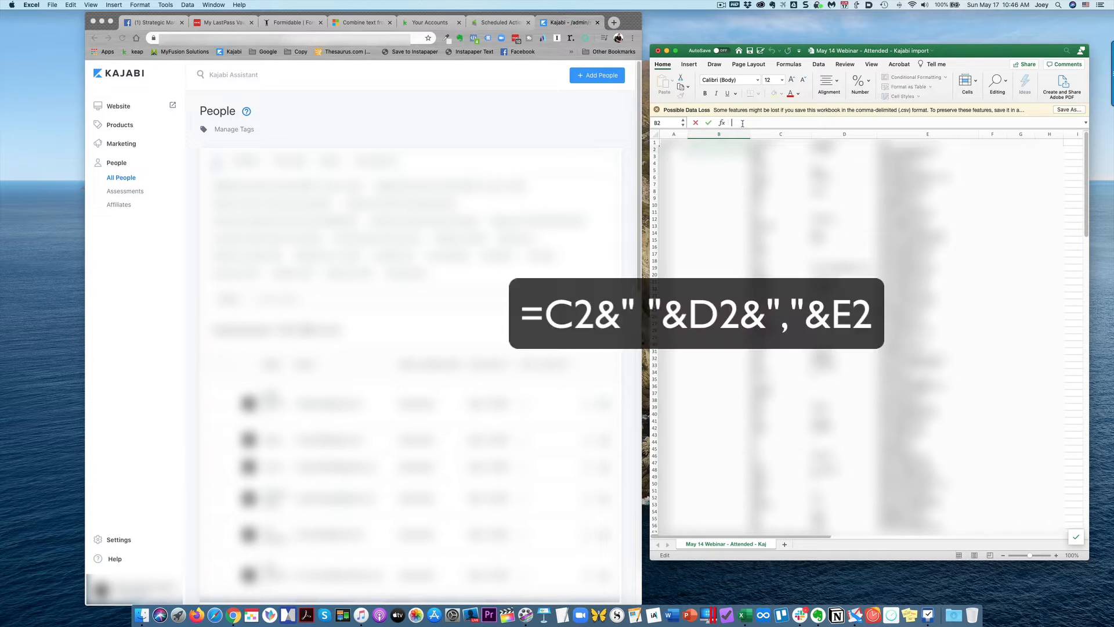
text(=)
click(768, 149)
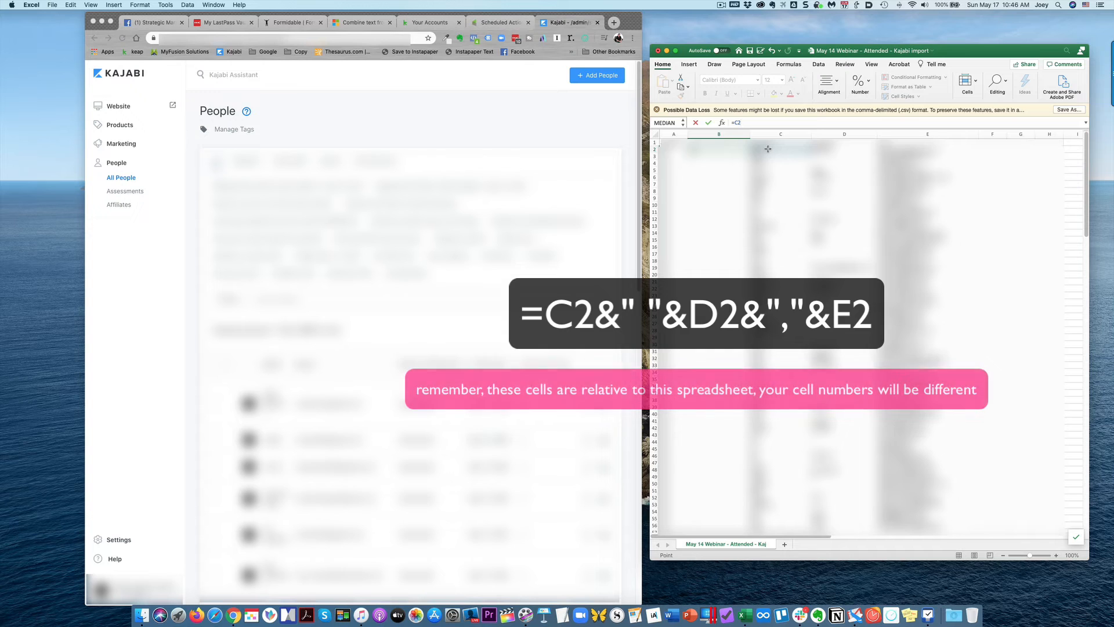
text(&)
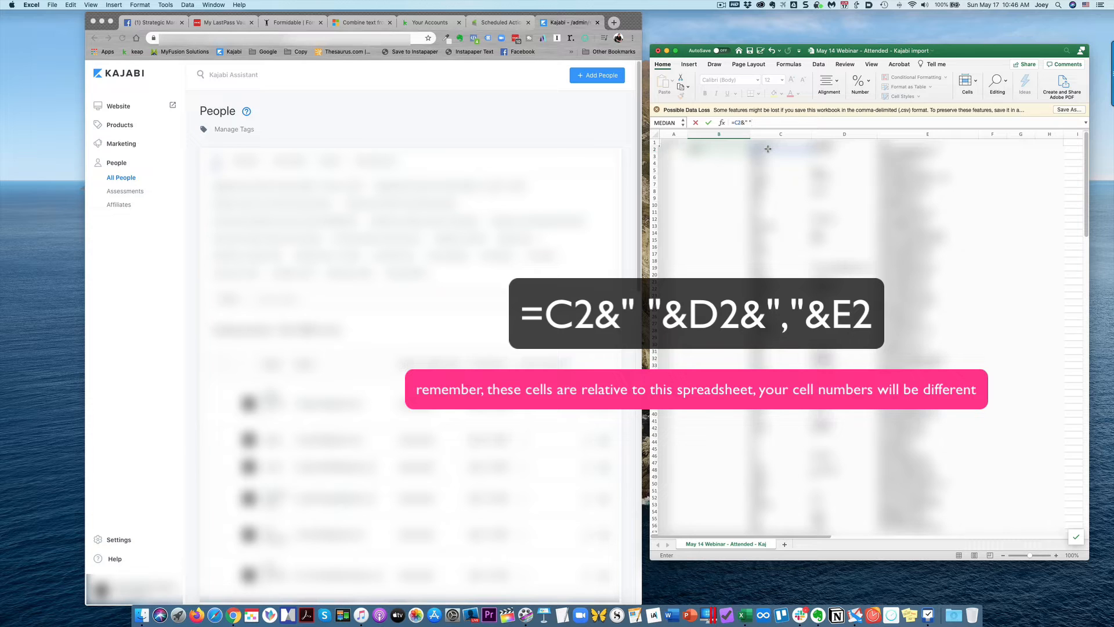
text(" "&)
click(823, 149)
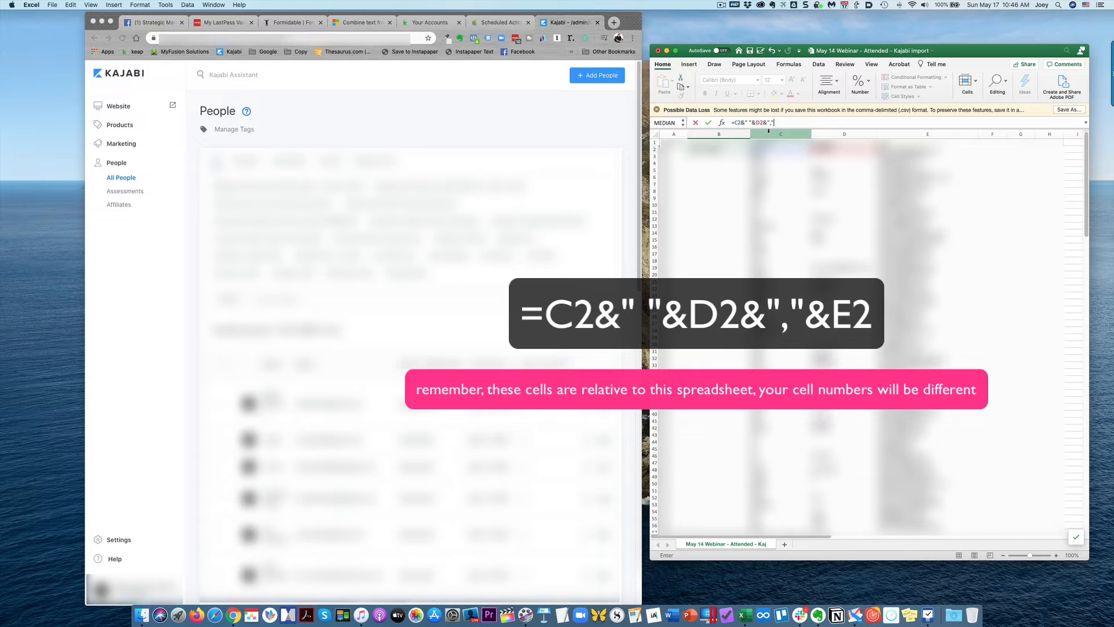
text(&)
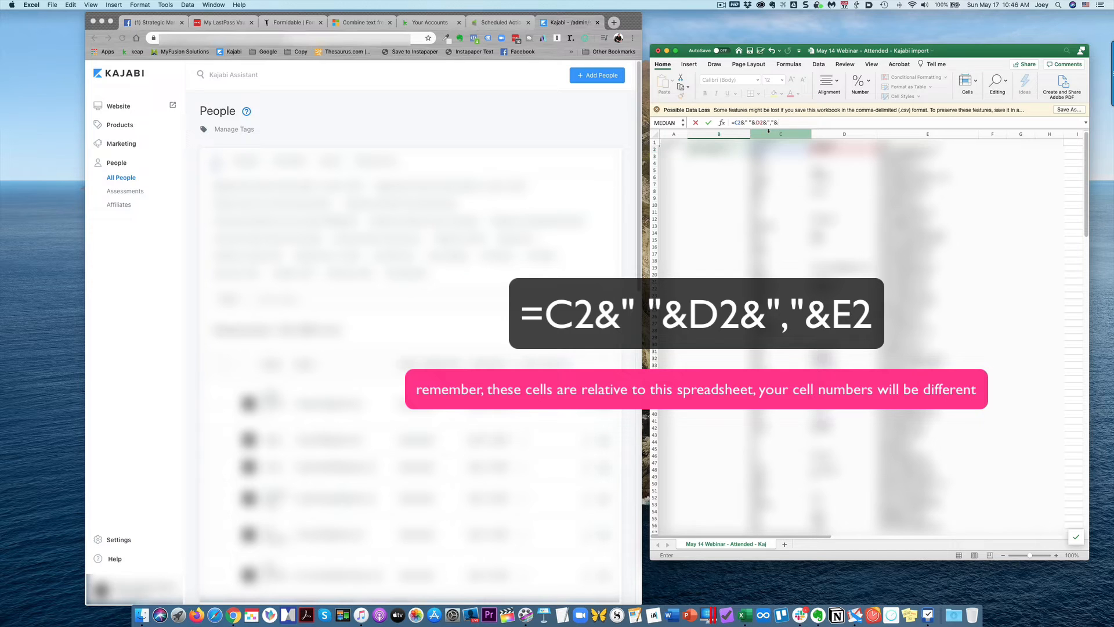
click(897, 151)
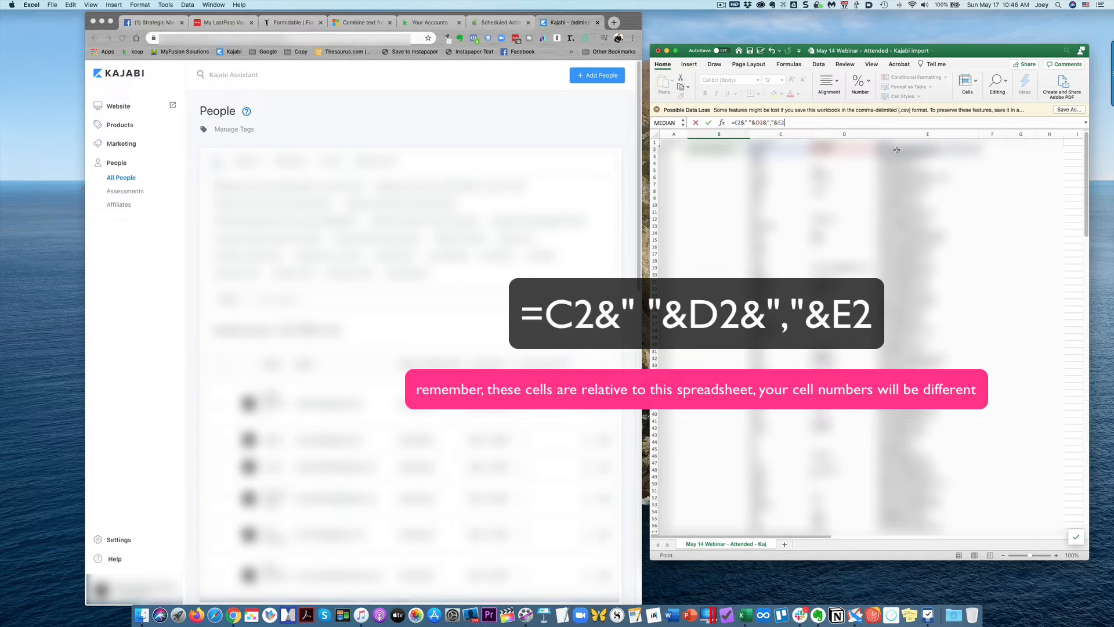
key(Return)
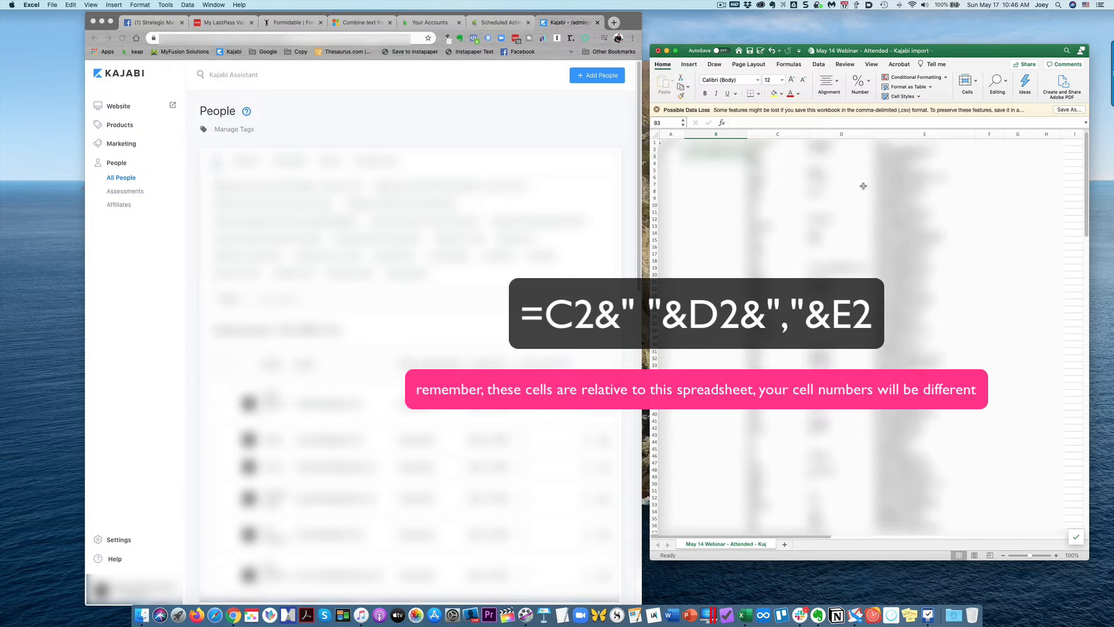
- Widen column B to fit the combined text and compare it with the source cells C2:E2
drag(746, 133, 788, 134)
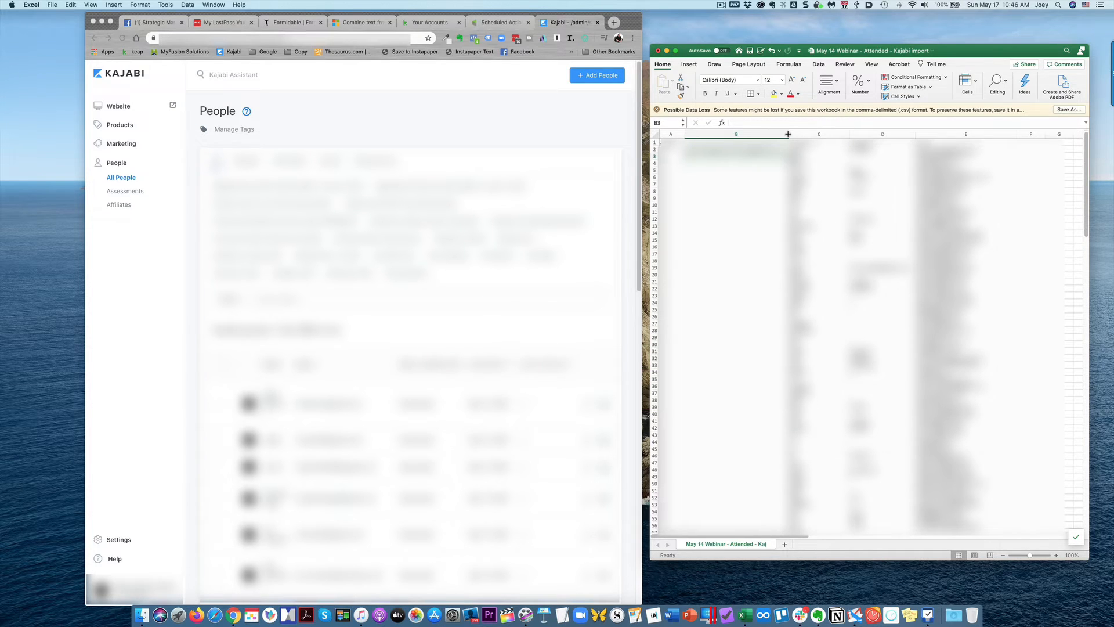
click(781, 138)
drag(806, 149, 935, 151)
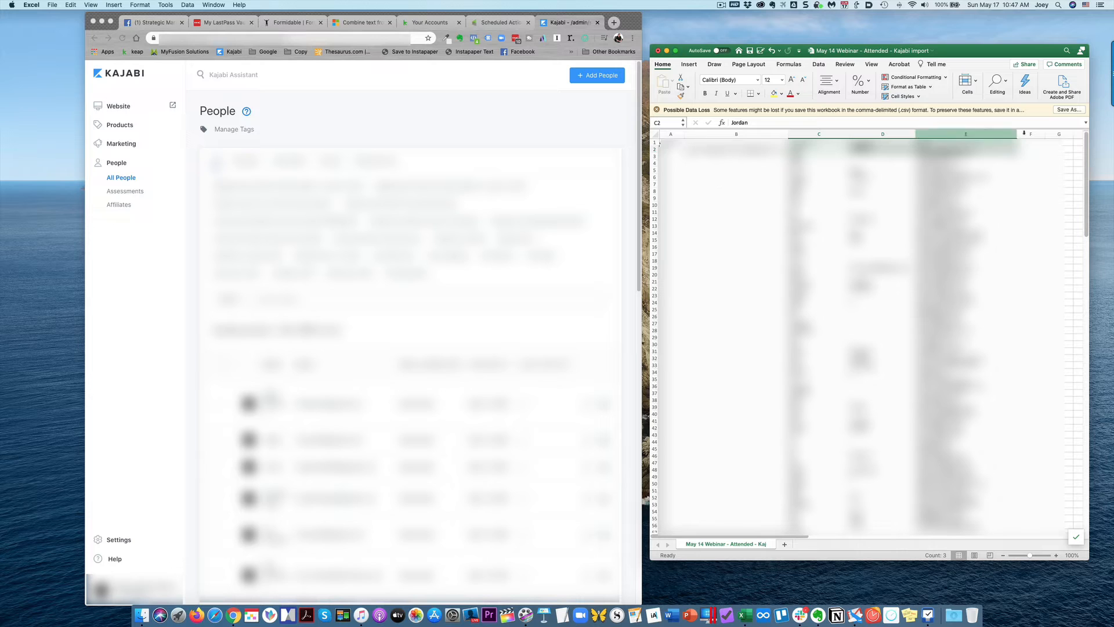
- Fill the combining formula from B2 down column B to the last attendee row
click(772, 149)
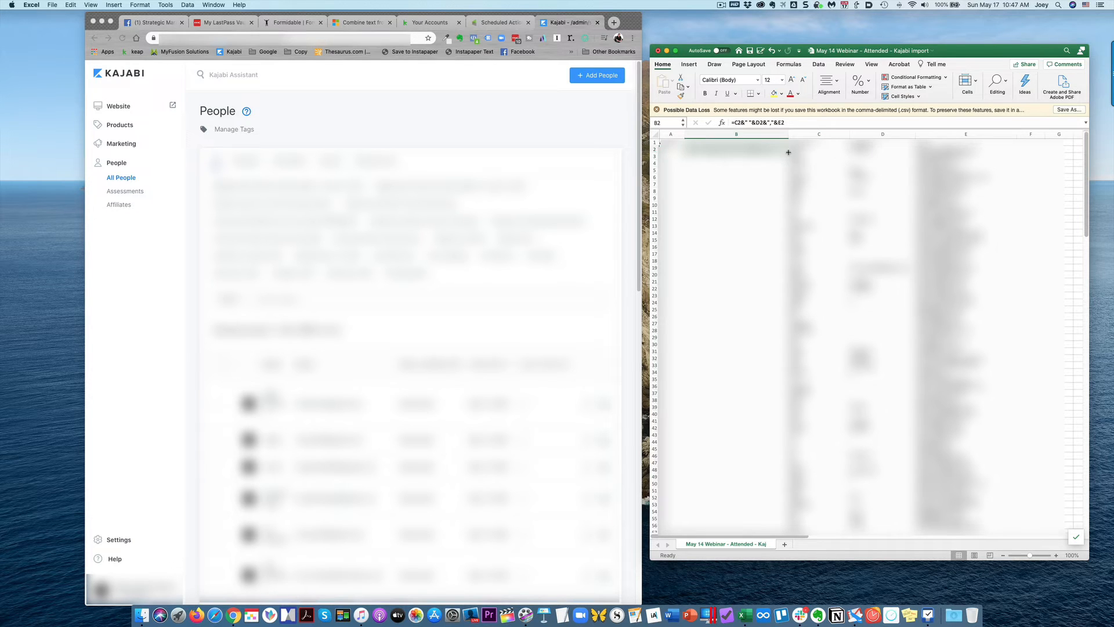
drag(788, 152, 788, 154)
mouse_move(780, 478)
mouse_down()
mouse_move(785, 543)
mouse_move(737, 398)
mouse_up()
scroll(736, 398, down, 10)
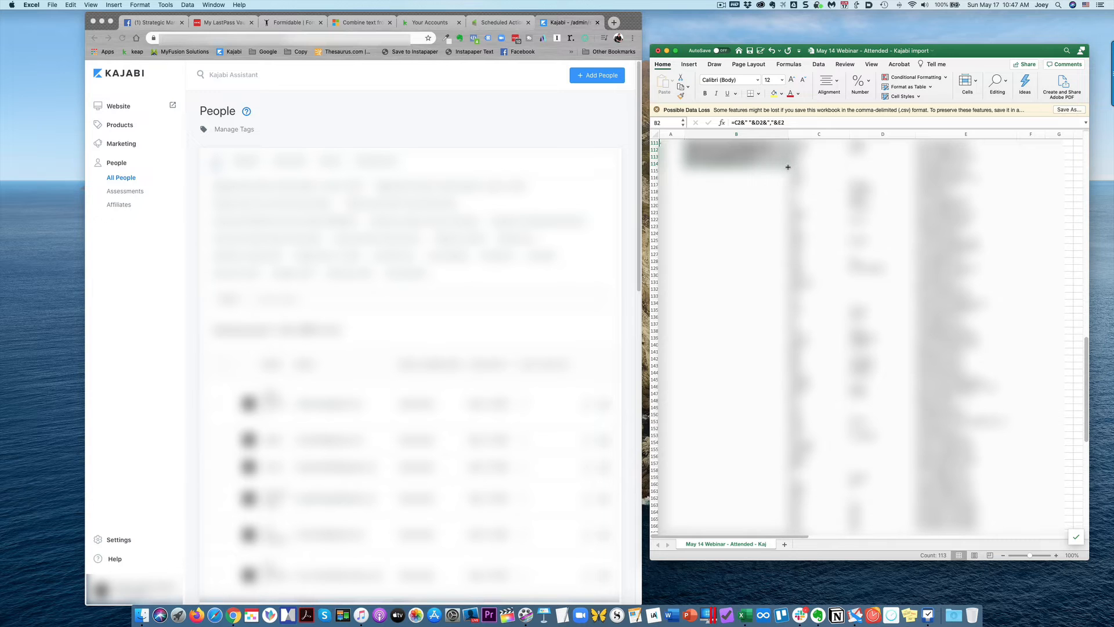
drag(788, 165, 794, 519)
scroll(774, 459, down, 9)
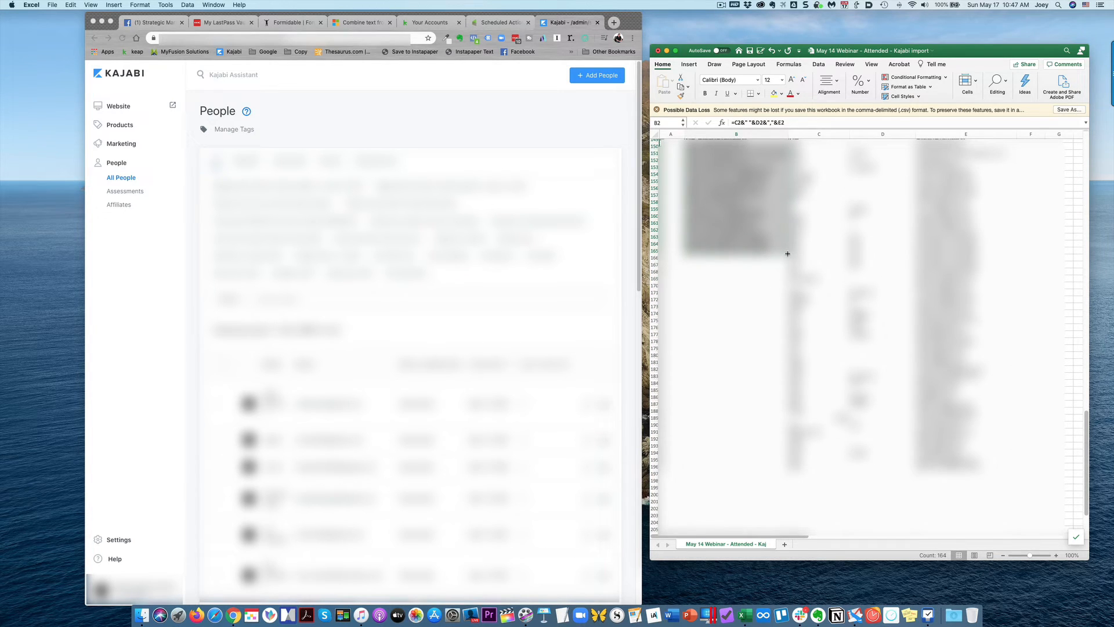
drag(787, 253, 780, 467)
scroll(752, 416, up, 12)
scroll(752, 413, up, 10)
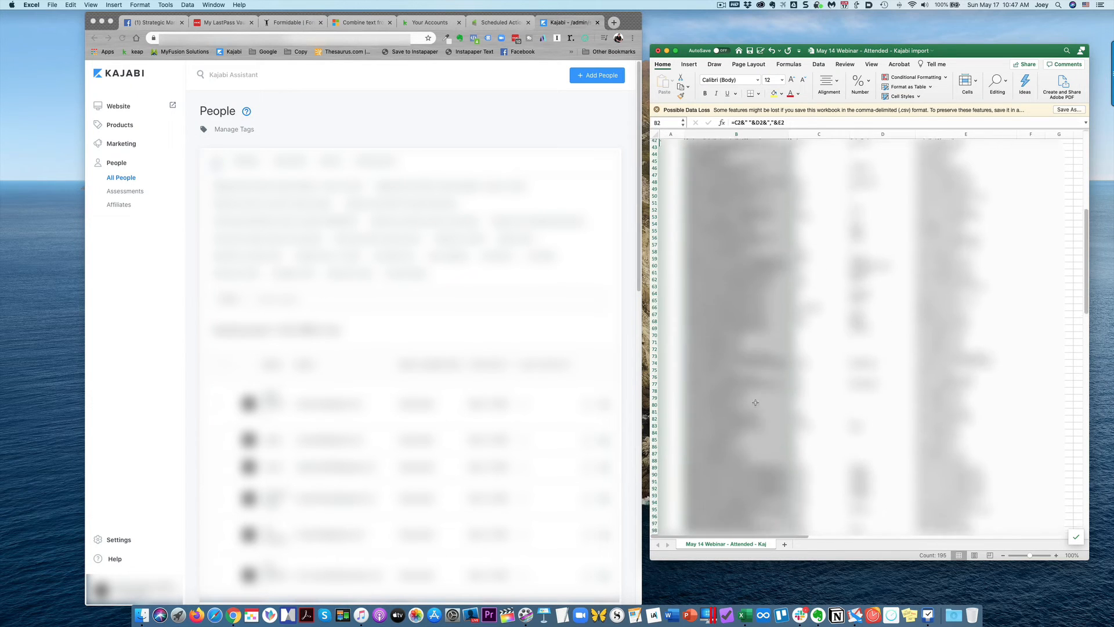
- Widen column B further so the longer combined entries fit
click(755, 400)
drag(787, 134, 813, 134)
scroll(773, 241, up, 5)
scroll(774, 242, up, 3)
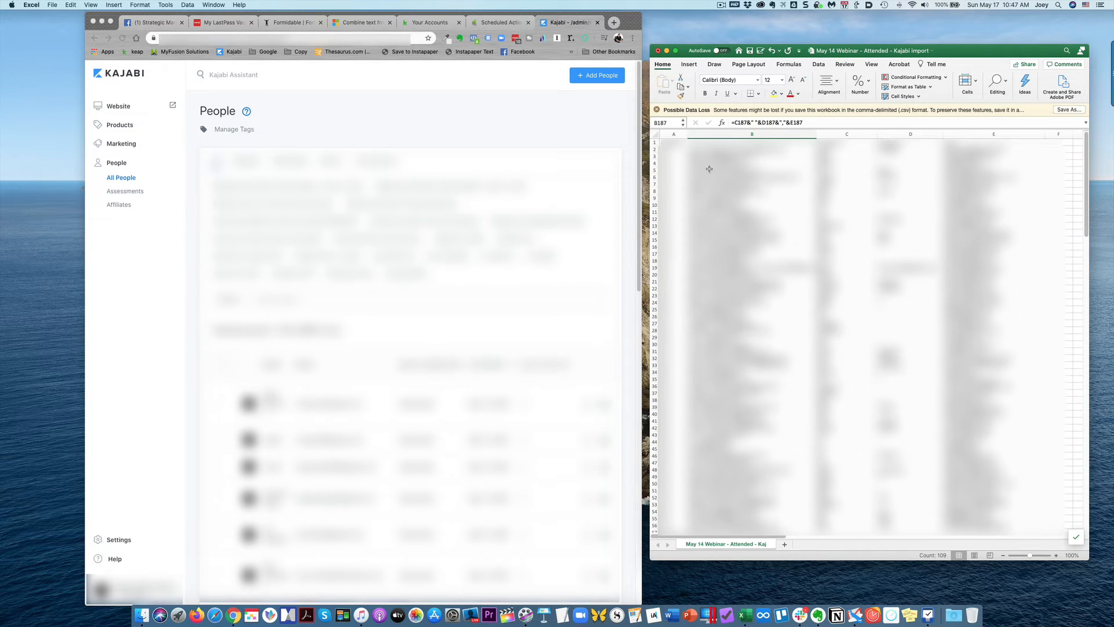
- Sort the attendee list in ascending order by column B, expanding the selection to the neighbouring columns
click(752, 134)
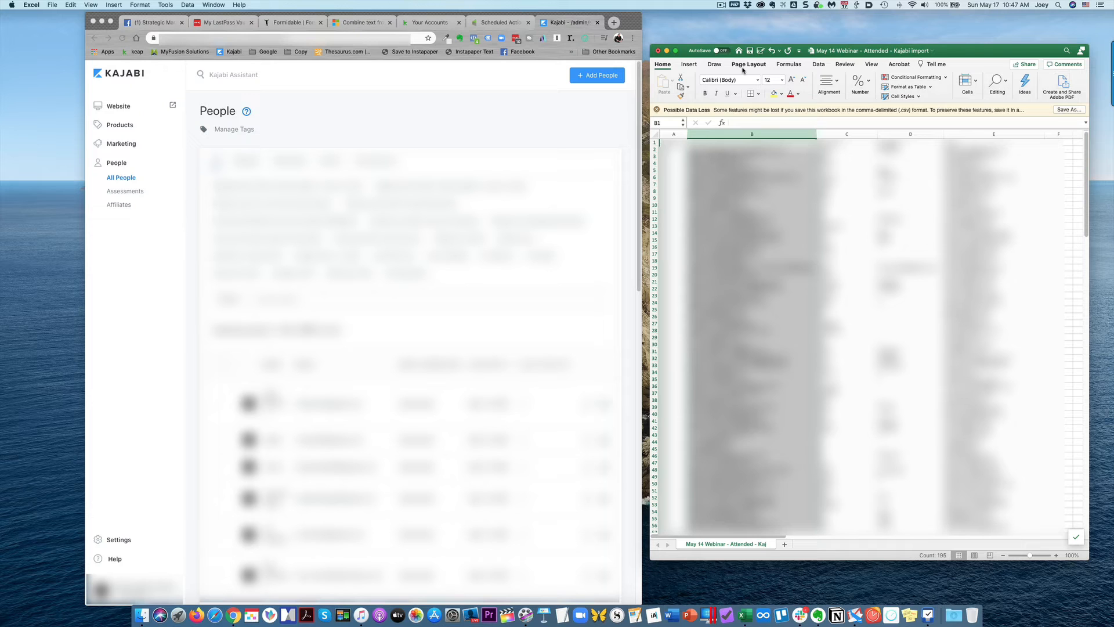
click(845, 66)
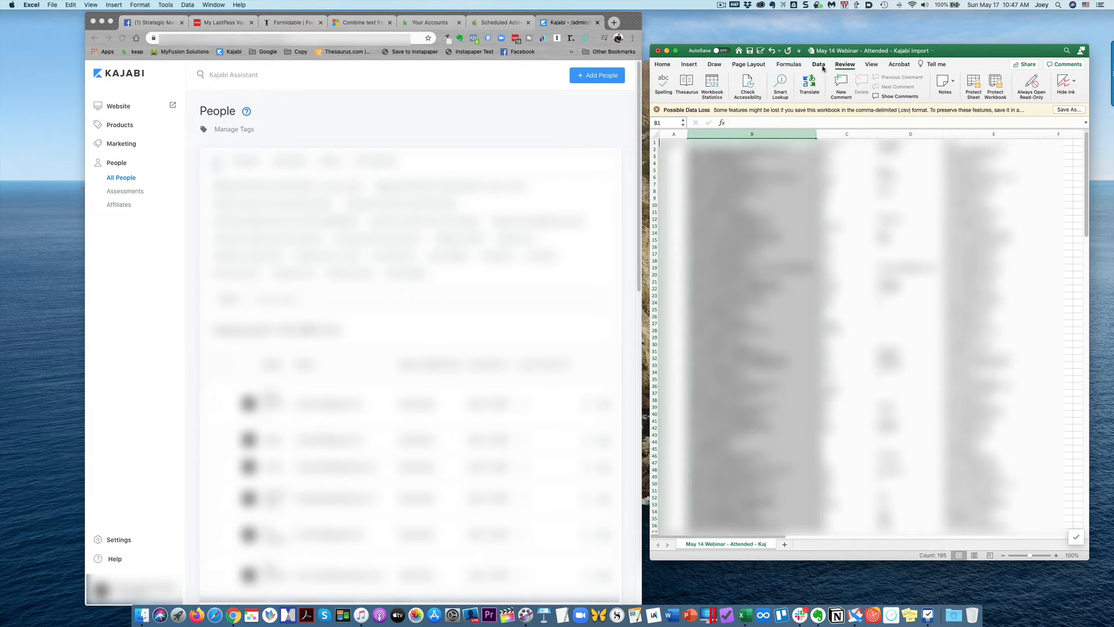
click(824, 67)
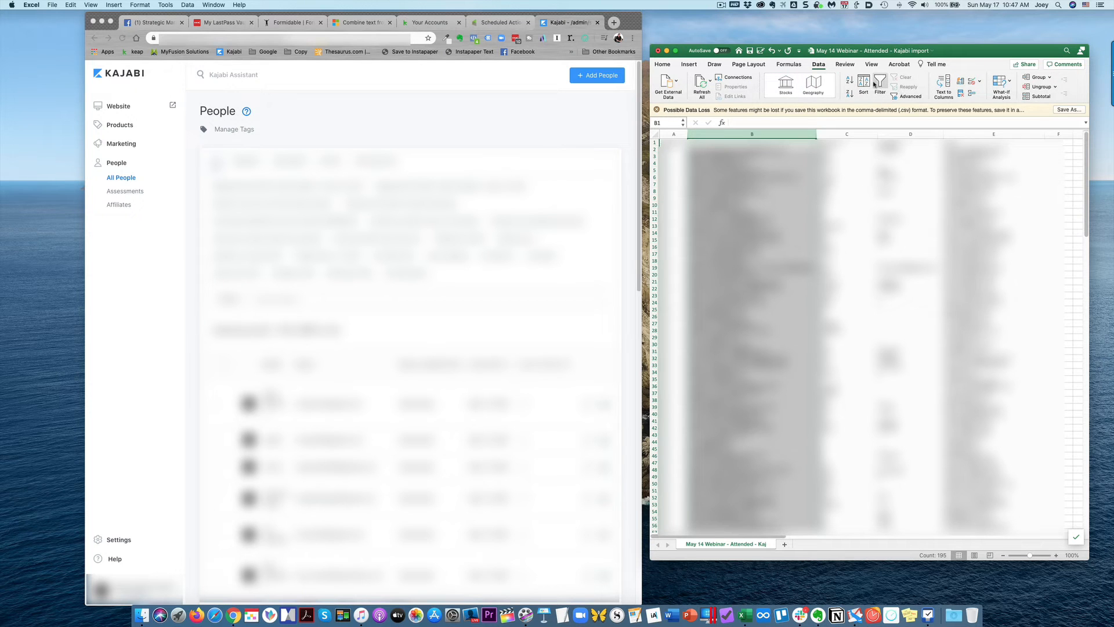
click(851, 82)
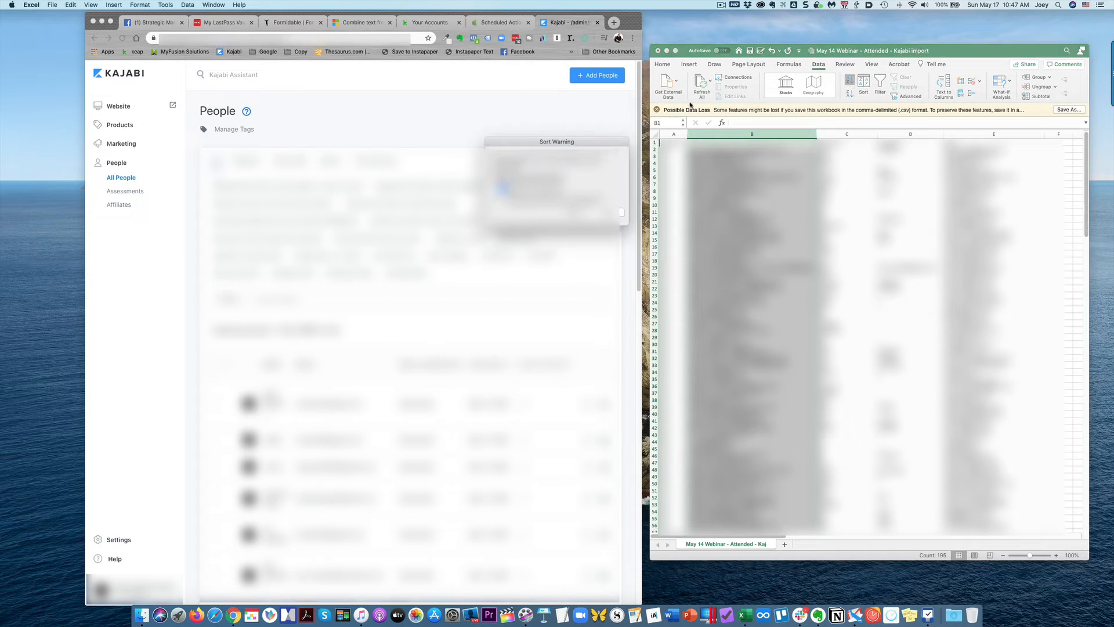
click(608, 215)
click(734, 224)
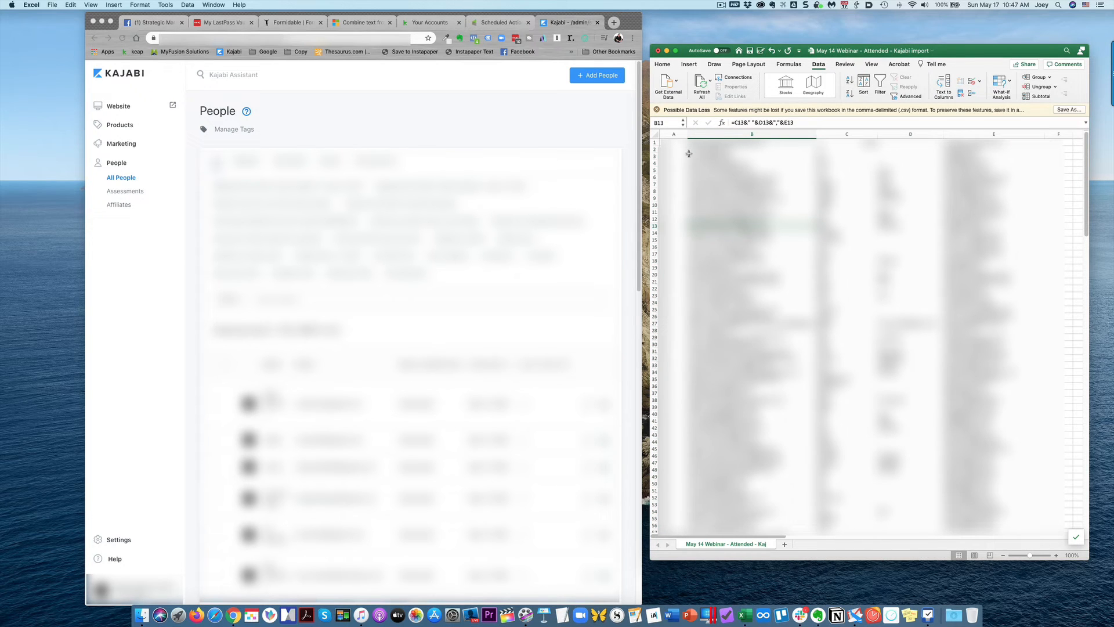
- Delete the duplicate attendee entry in row 3 and review the cleaned list down to its last entry
click(655, 156)
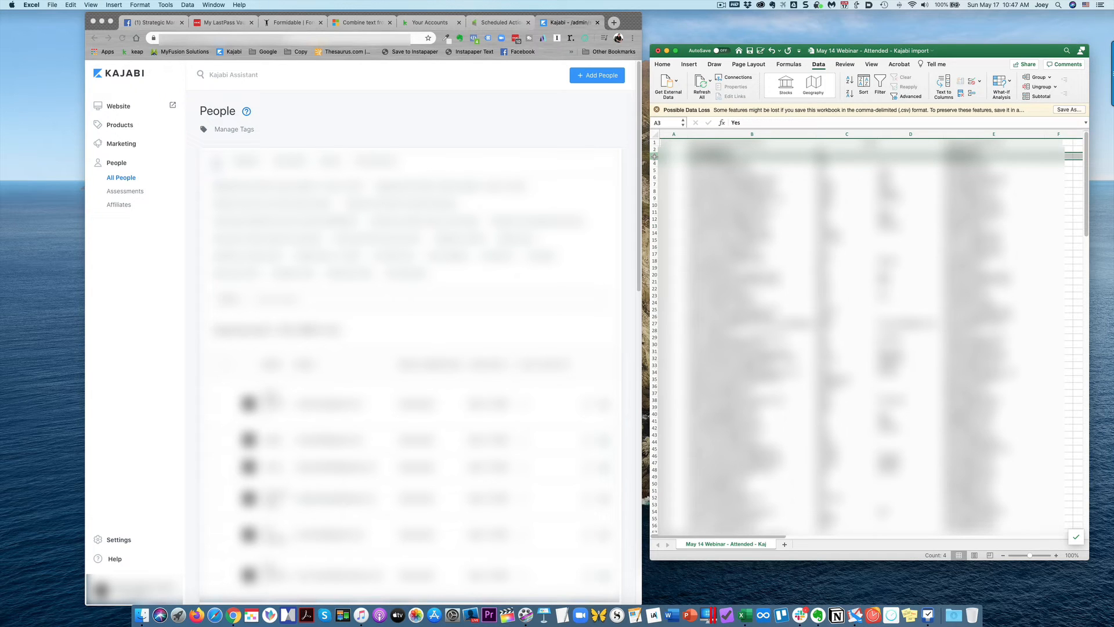
click(679, 212)
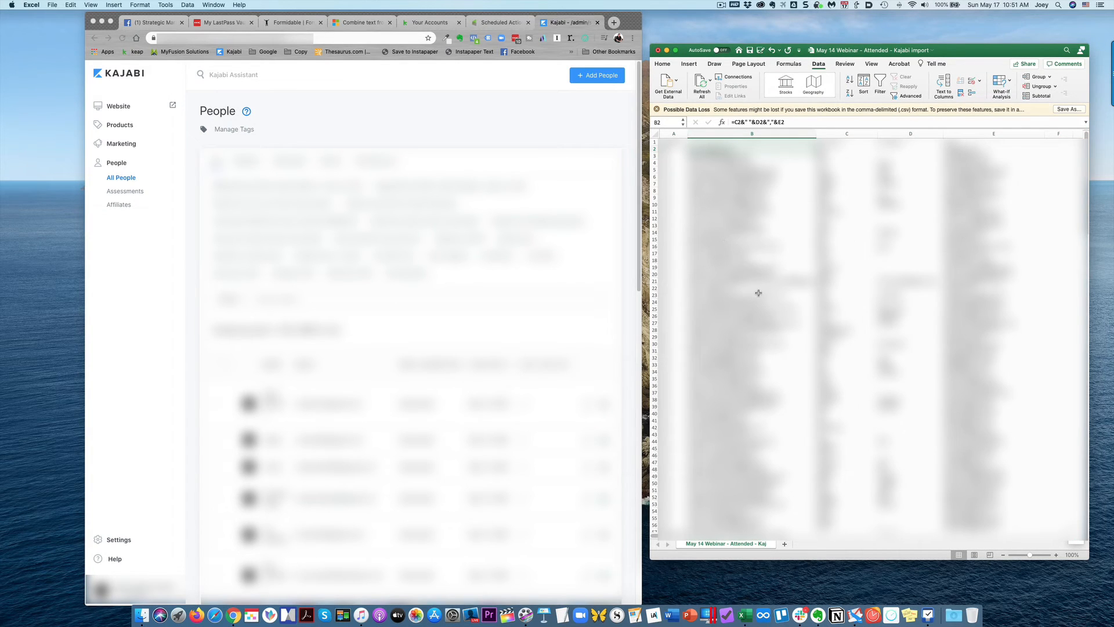
scroll(757, 293, down, 20)
scroll(758, 293, up, 20)
scroll(739, 214, down, 20)
scroll(739, 215, down, 1)
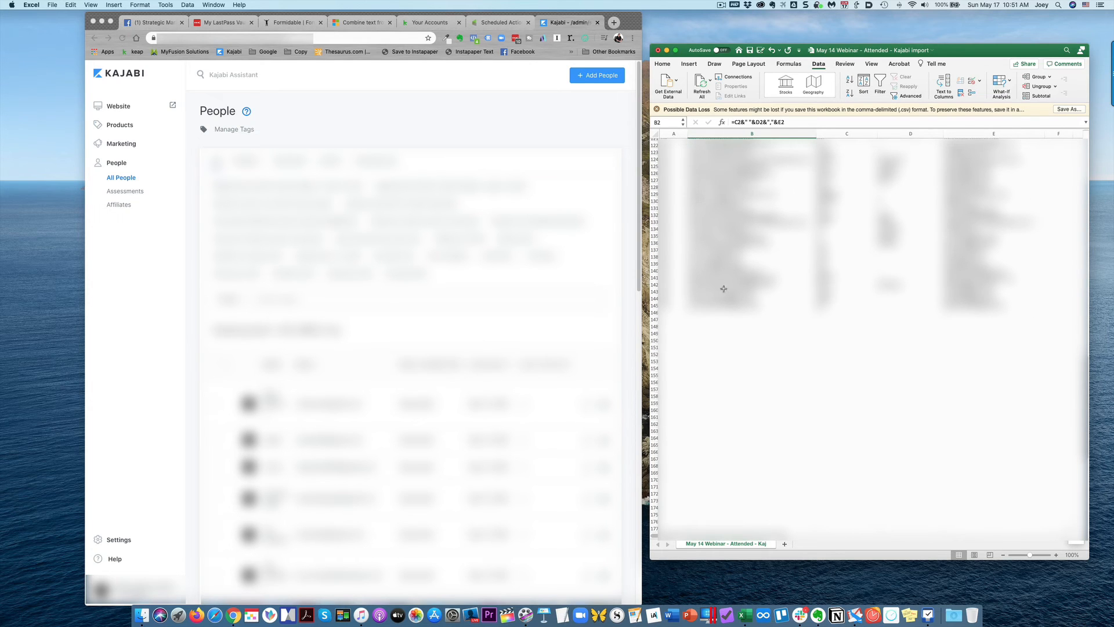
- Copy the combined name and email entries in column B, from B2 down to the last attendee in row 145
shift+click(729, 305)
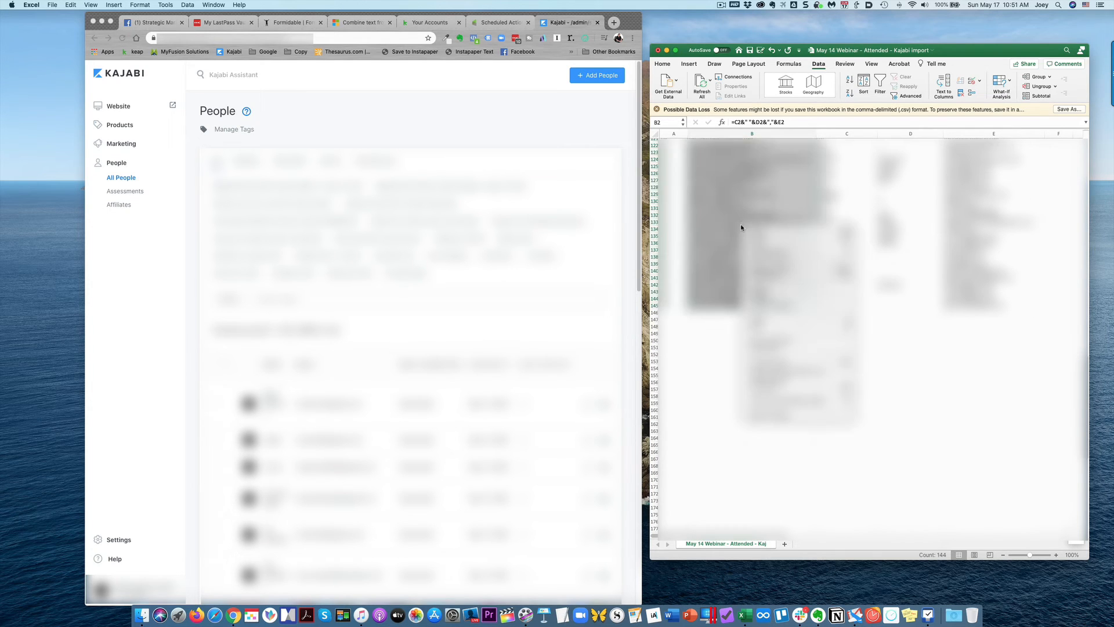
right_click(739, 224)
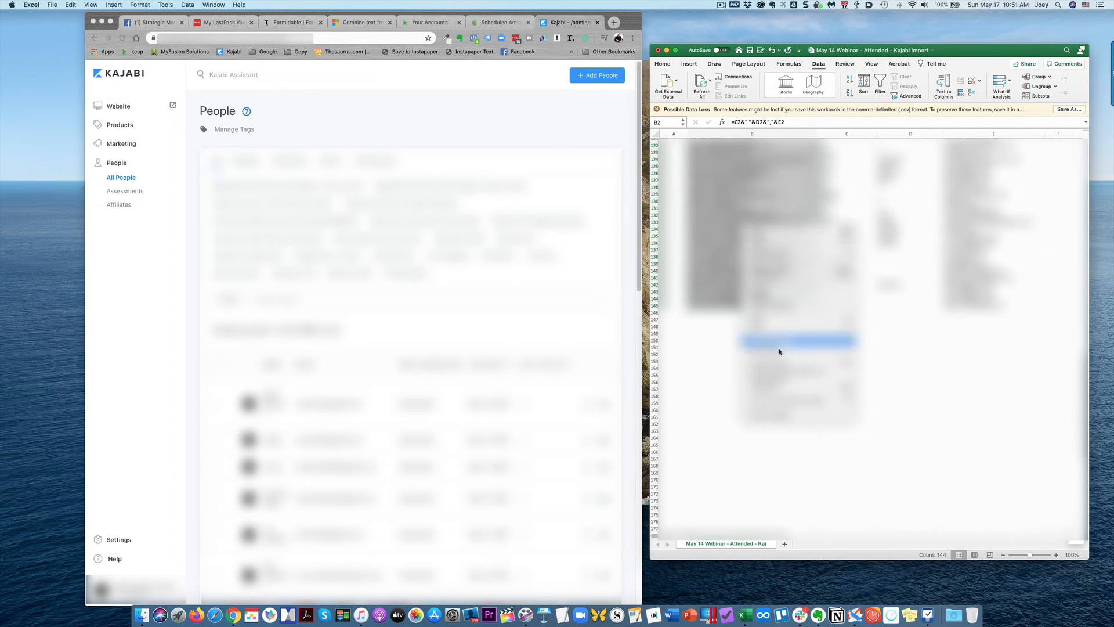
click(771, 235)
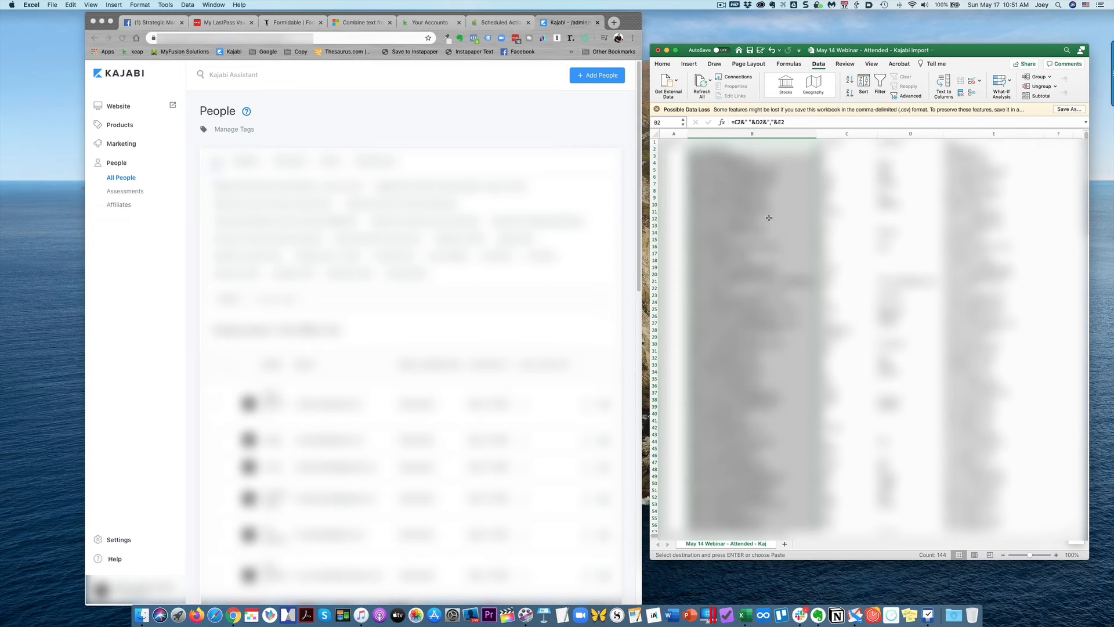
- Switch to Kajabi in Chrome and start adding people with Import Multiple People, pasting the copied entries as the People CSV
click(460, 129)
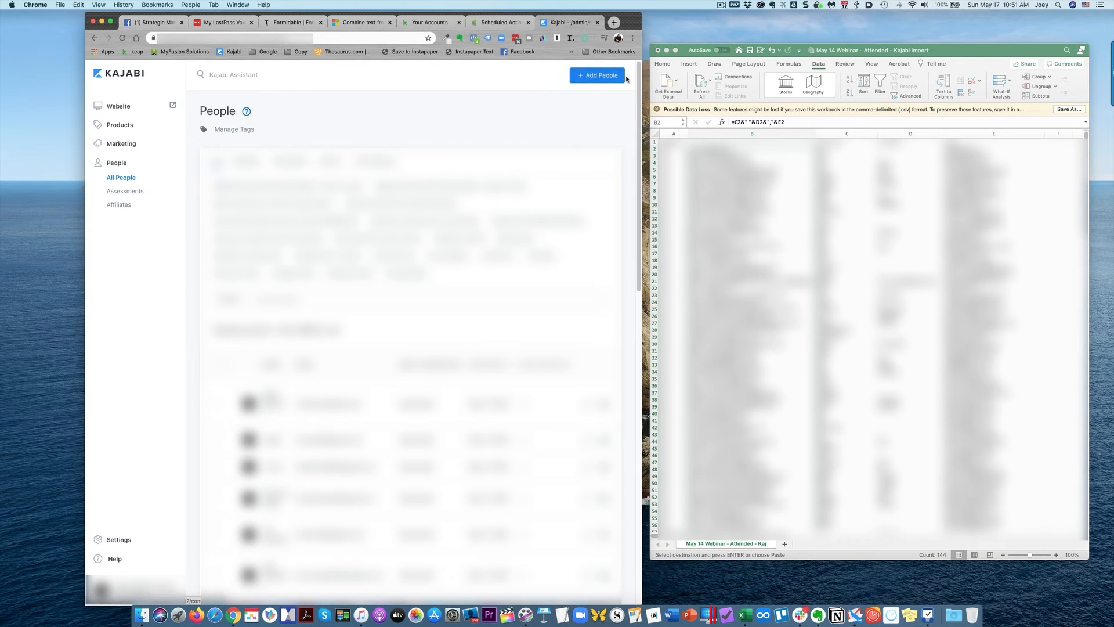
click(587, 77)
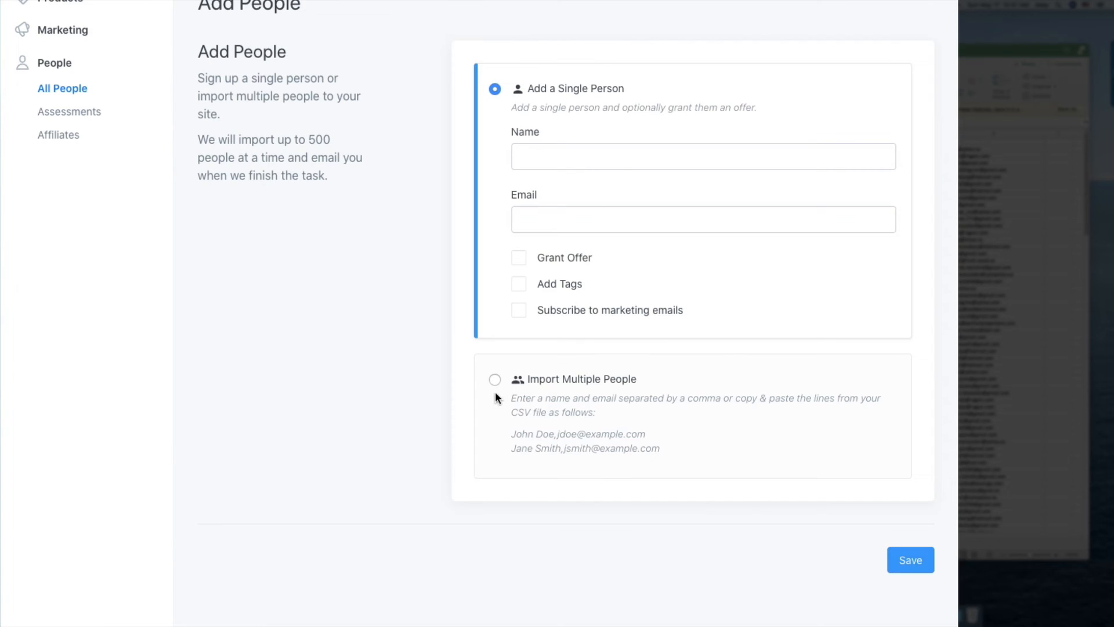
click(494, 380)
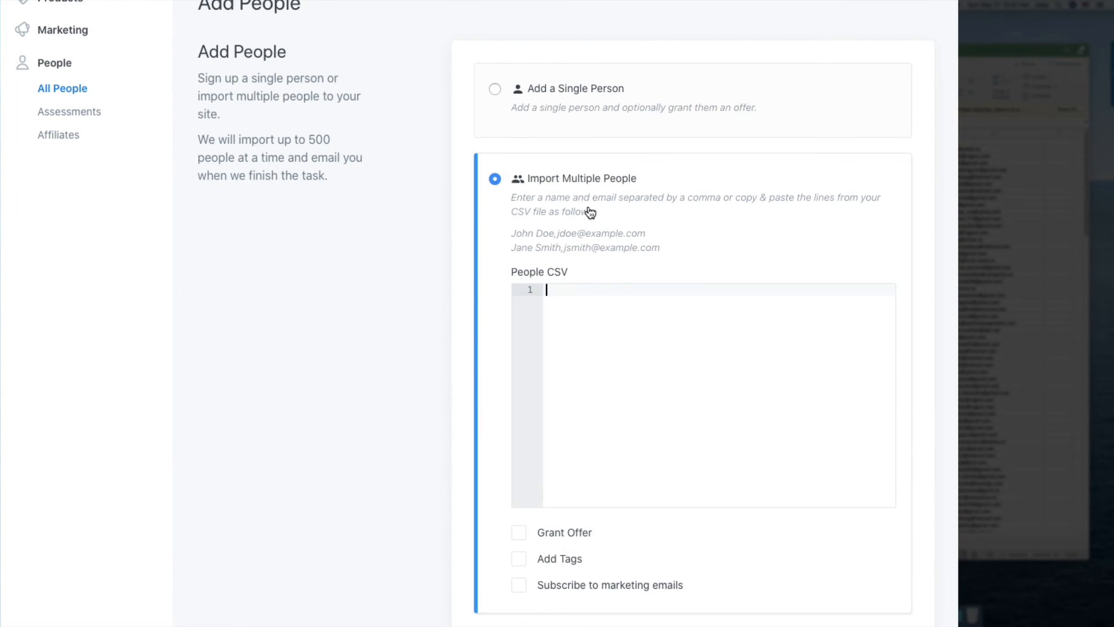
click(604, 301)
key(super+v)
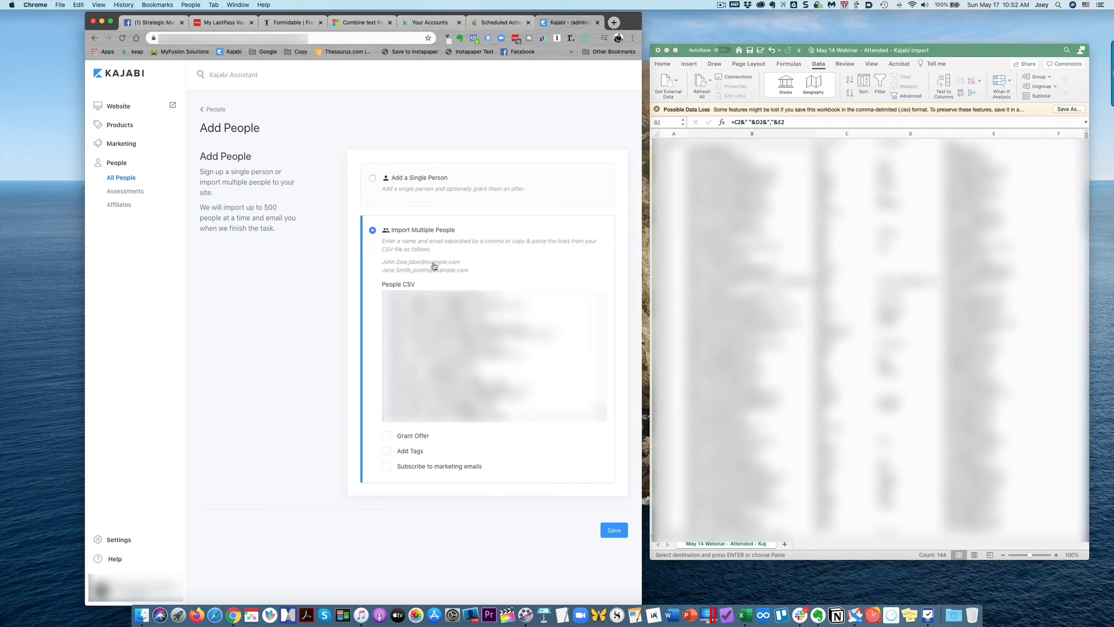
- Enable tags for the imported people and create the new tag "Attended May 14, 2020 webinar"
click(386, 451)
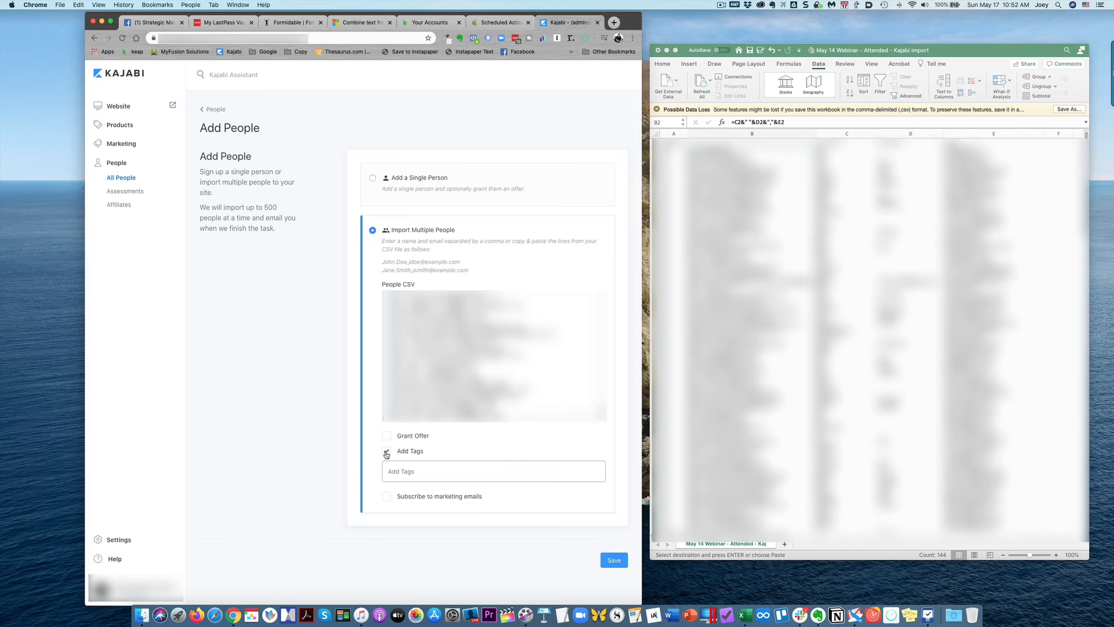
click(423, 471)
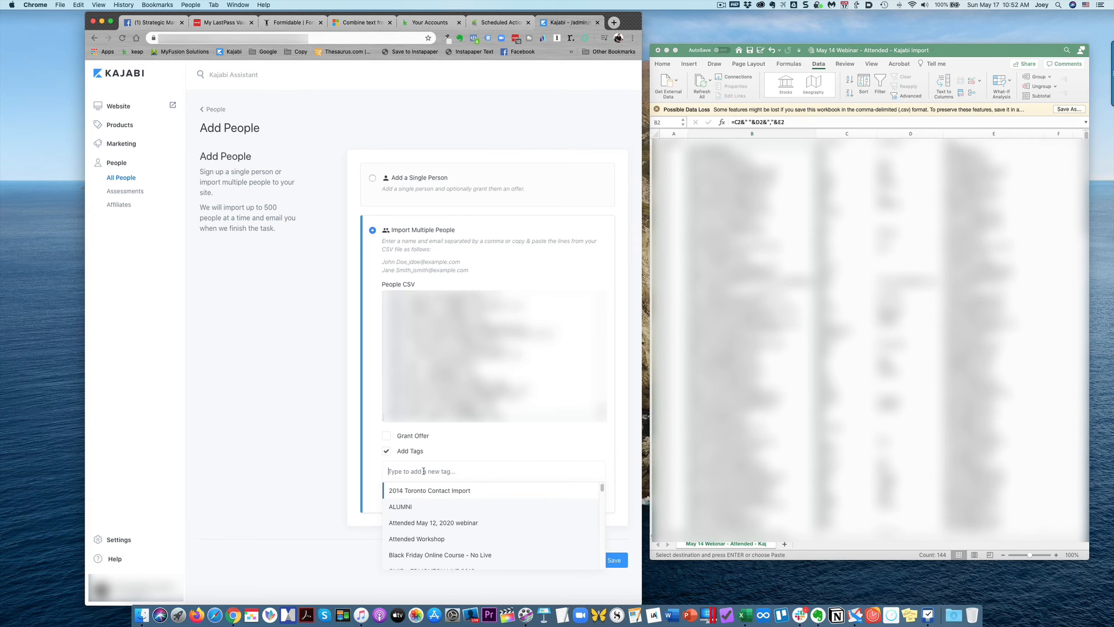
text(Attend)
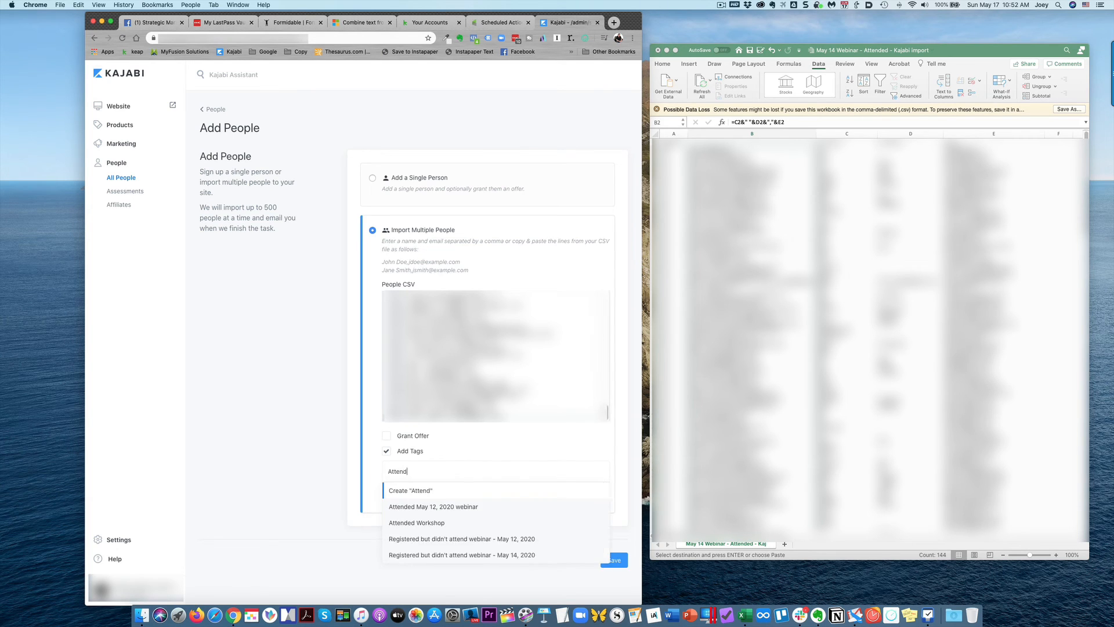
text(ed May 14)
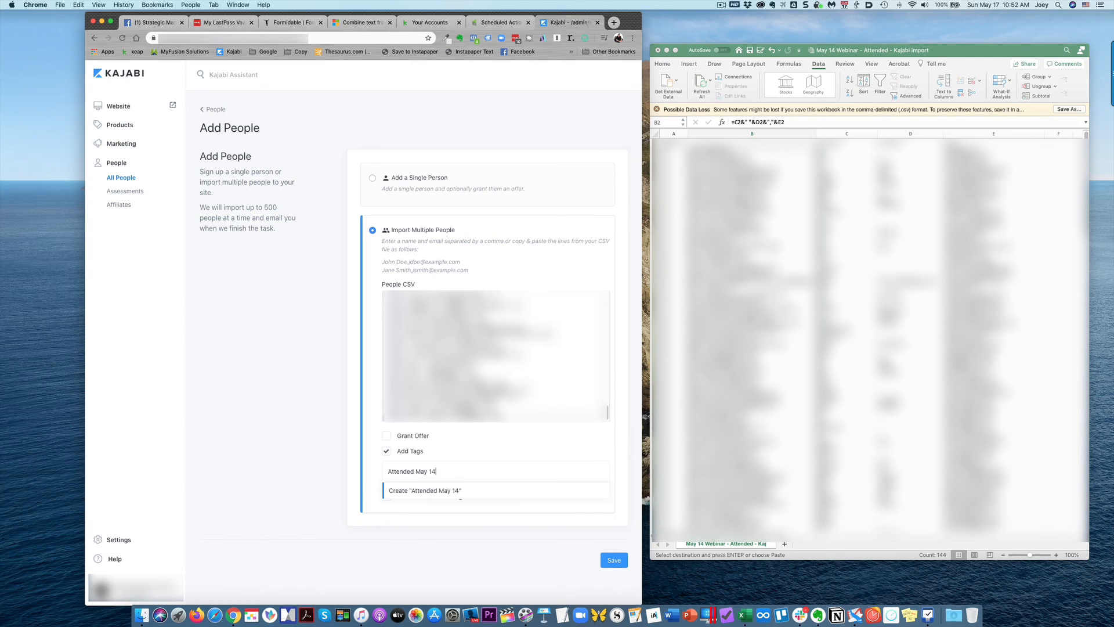
text(, 2020 webinar)
click(432, 491)
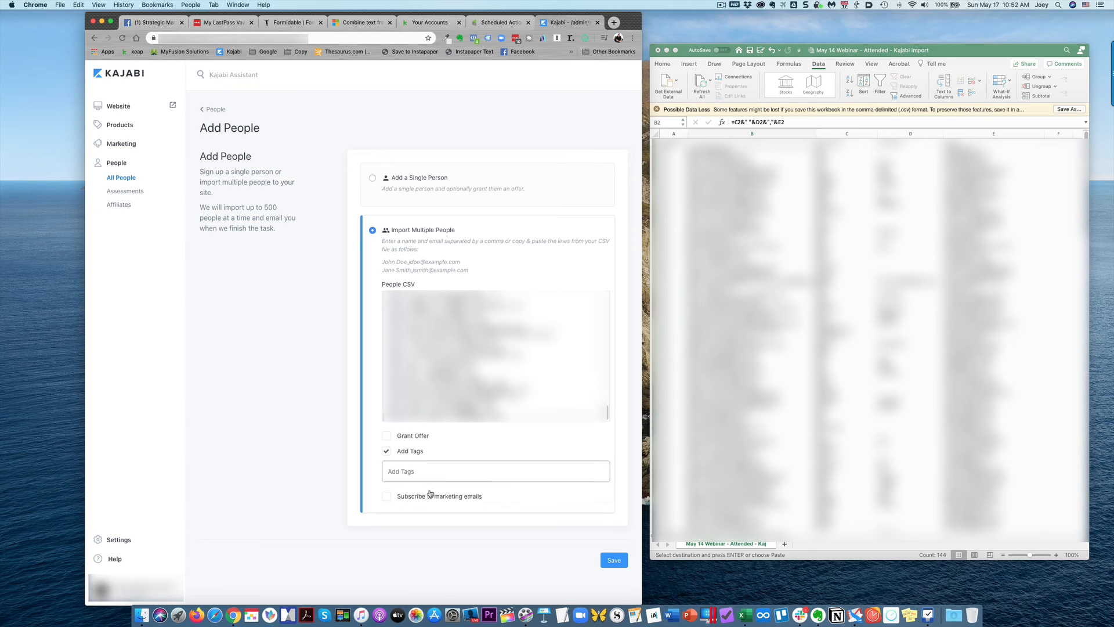
- Subscribe the imported people to marketing emails, certify that proper permission was gathered, and save the import
click(387, 497)
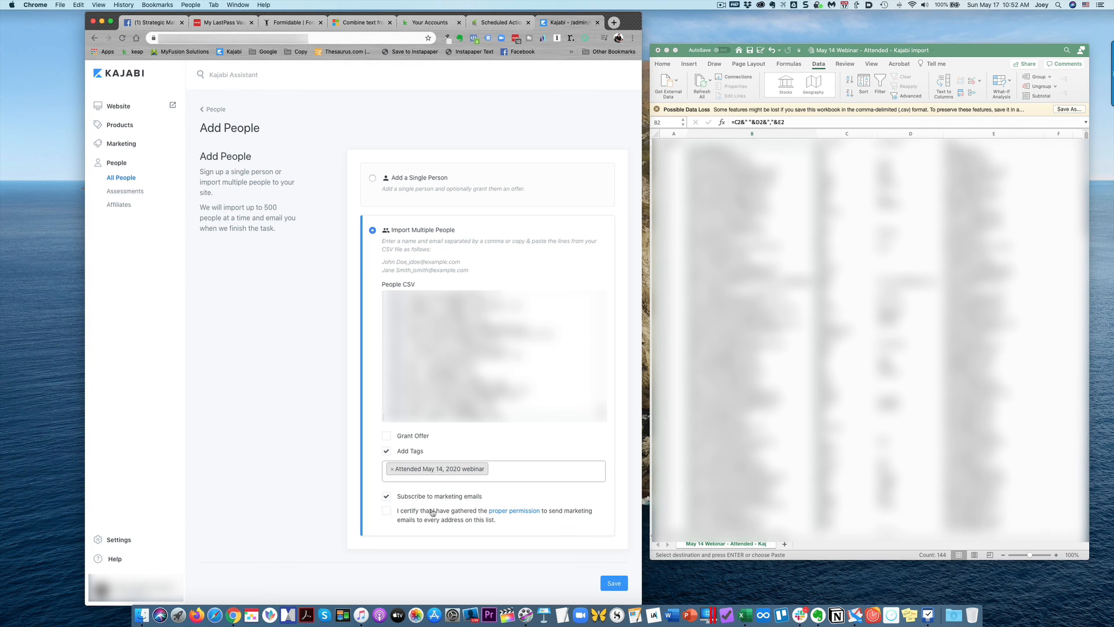
click(387, 512)
click(614, 584)
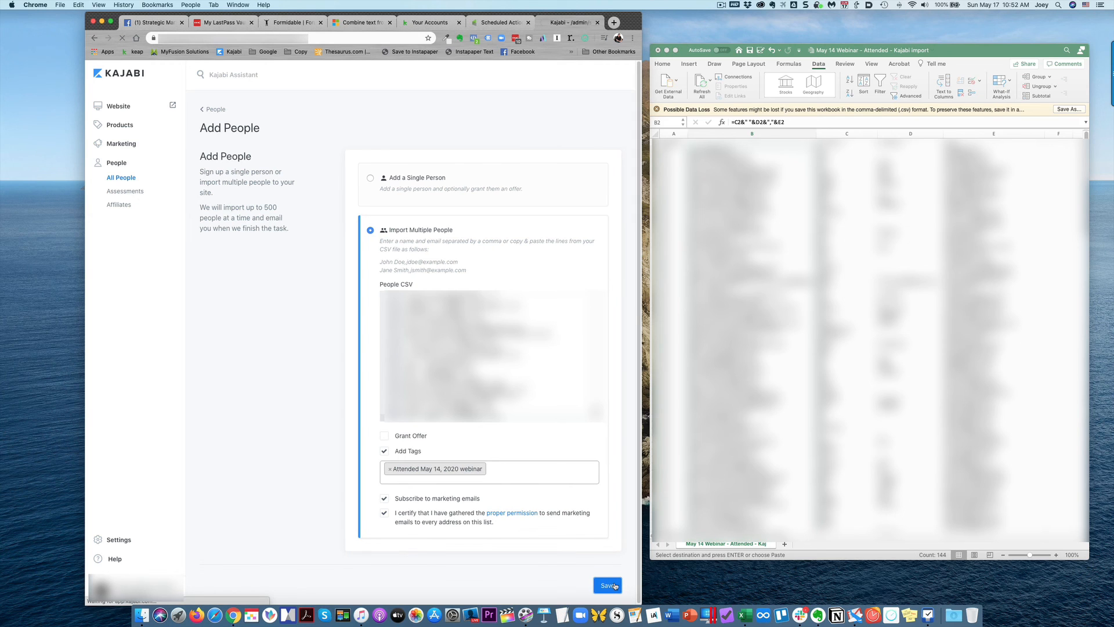